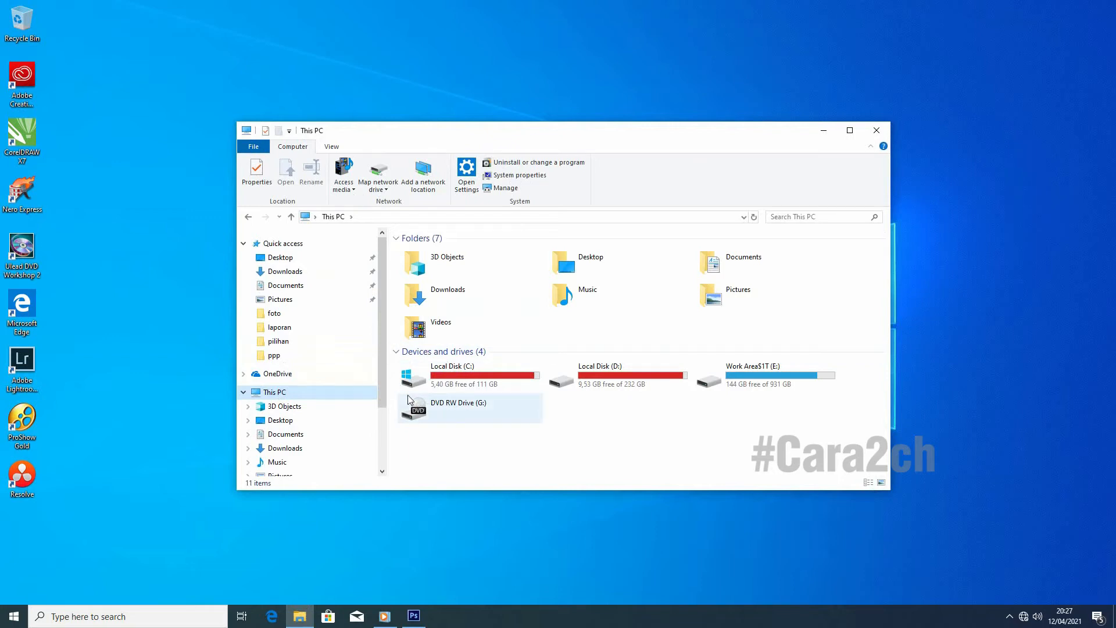
Step: Check the used and free space in the properties of Local Disk (C:)
{"action": "right_click", "coordinate": [452, 385]}
{"action": "left_click", "coordinate": [485, 377]}
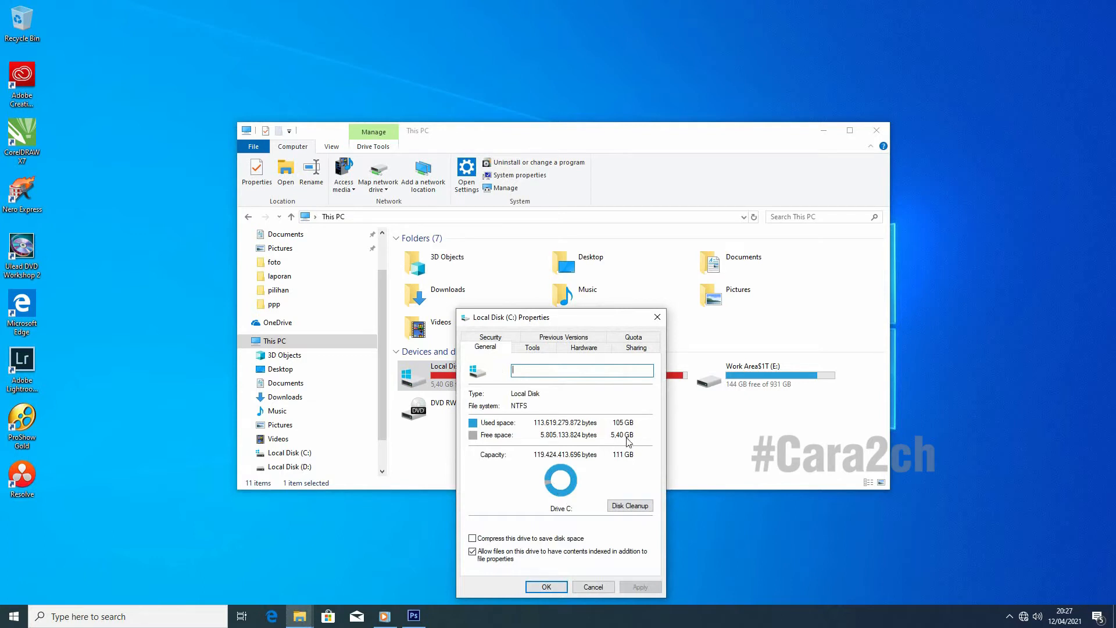
{"action": "left_click", "coordinate": [564, 589]}
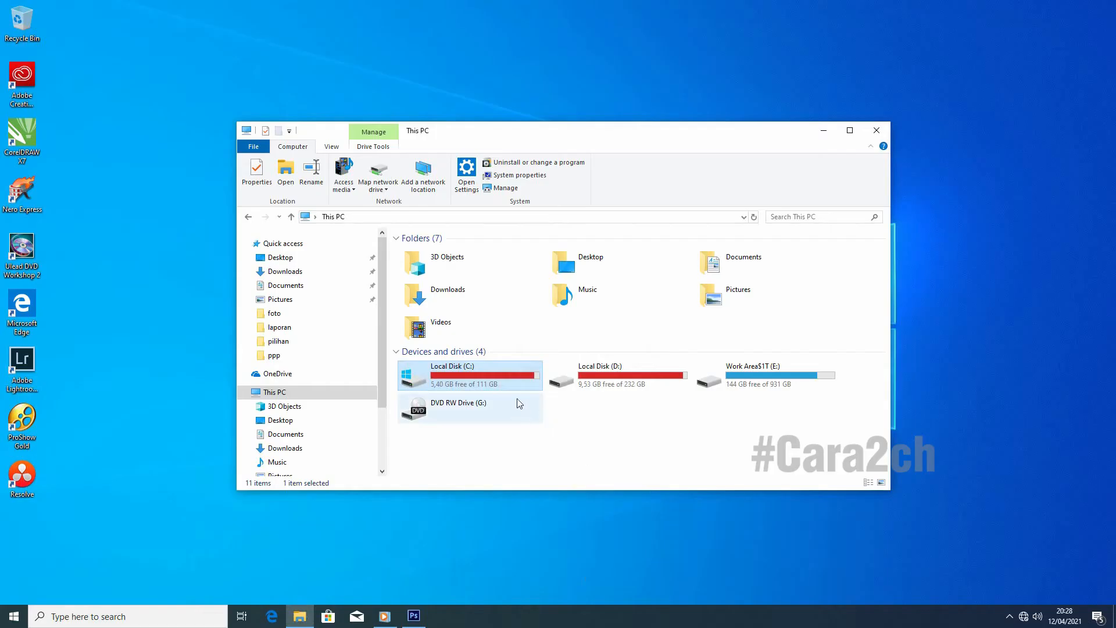
Step: Configure the folder options to show hidden files, folders and drives and to stop hiding extensions for known file types
{"action": "left_click", "coordinate": [332, 147]}
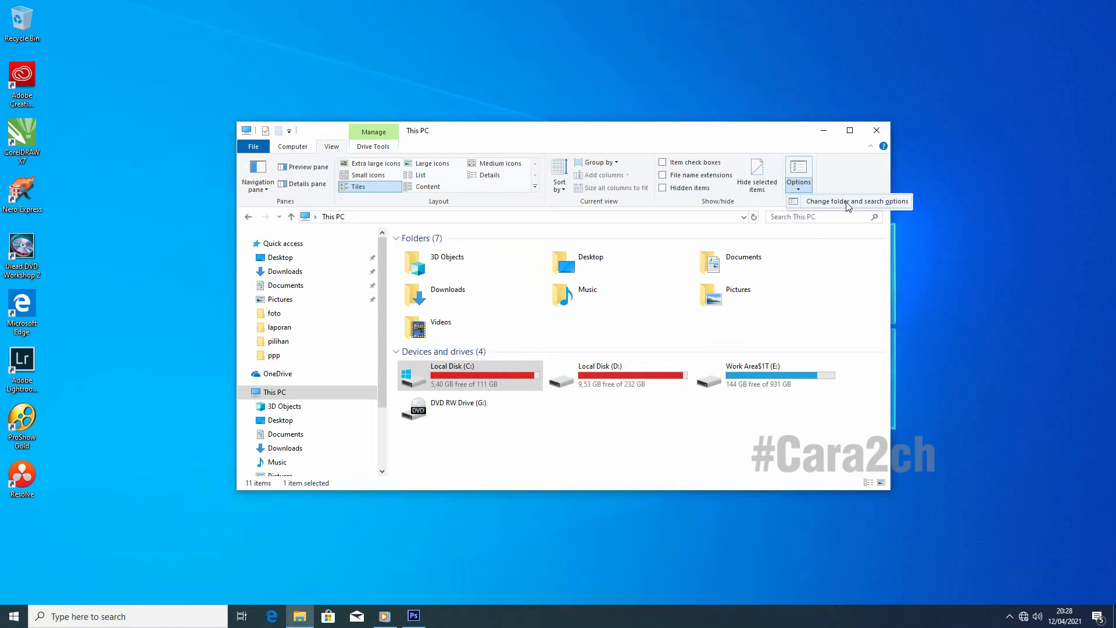
{"action": "left_click", "coordinate": [848, 203]}
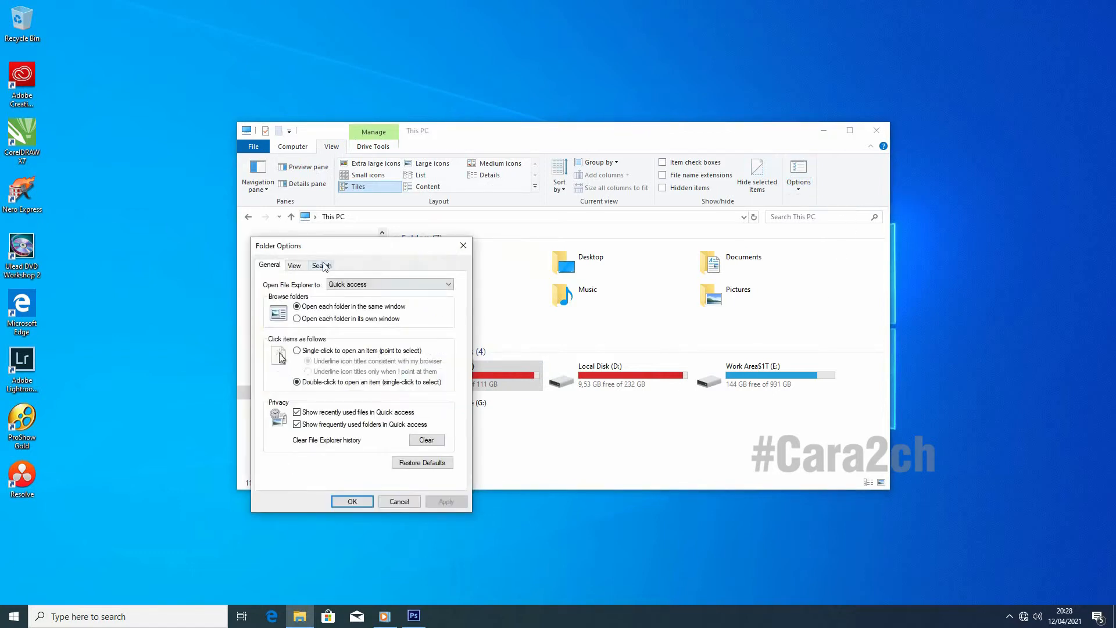
{"action": "left_click", "coordinate": [295, 269]}
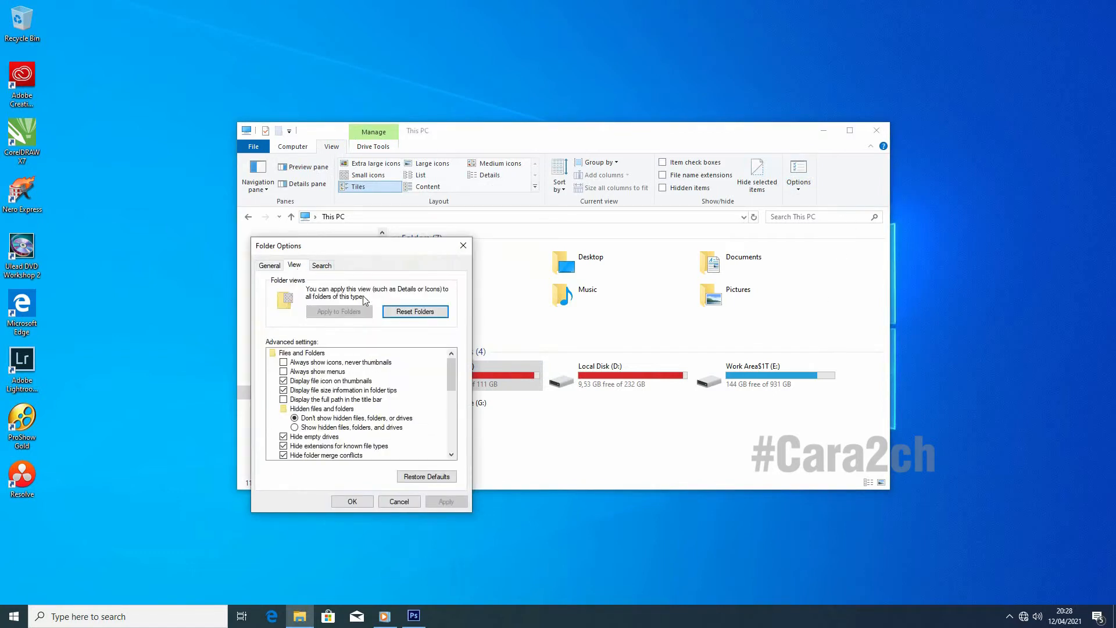
{"action": "left_click", "coordinate": [295, 427]}
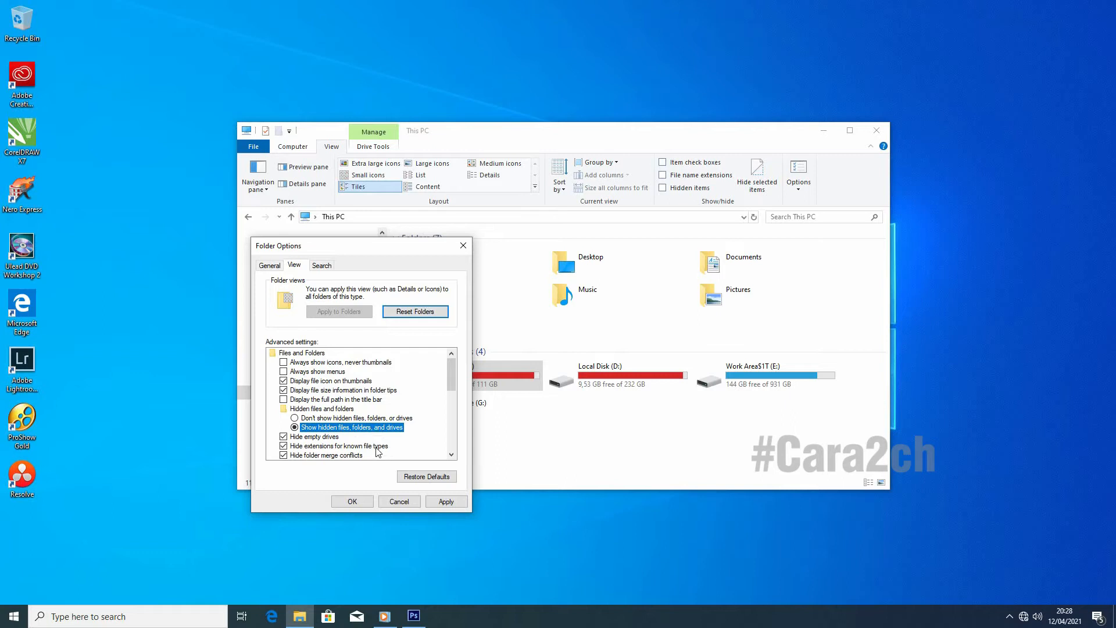
{"action": "left_click", "coordinate": [284, 447]}
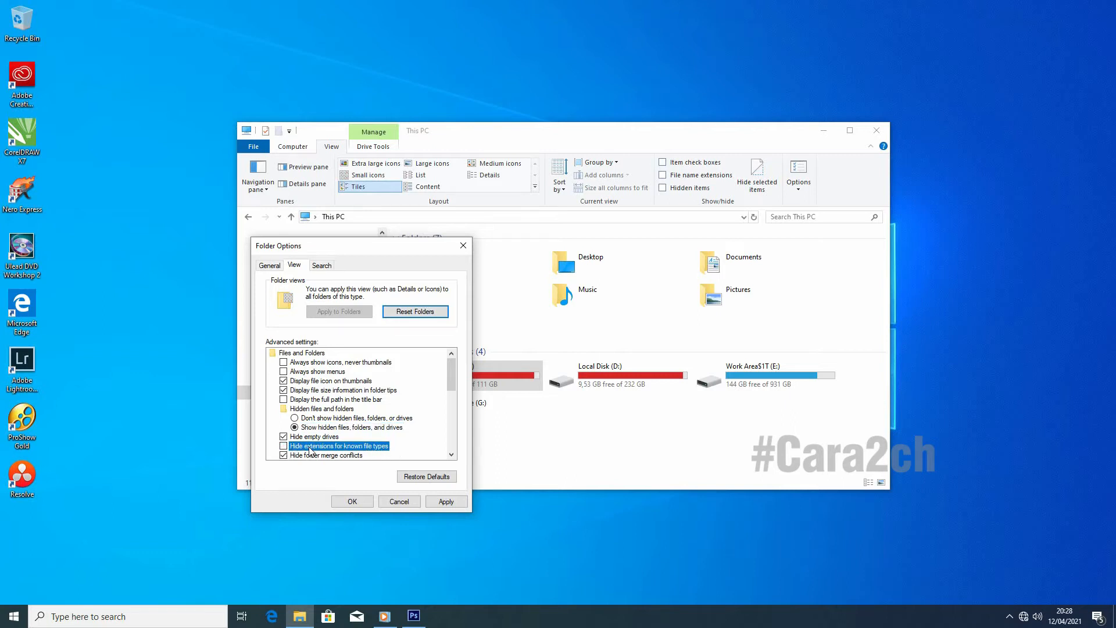
{"action": "left_click", "coordinate": [445, 502]}
{"action": "left_click", "coordinate": [359, 502]}
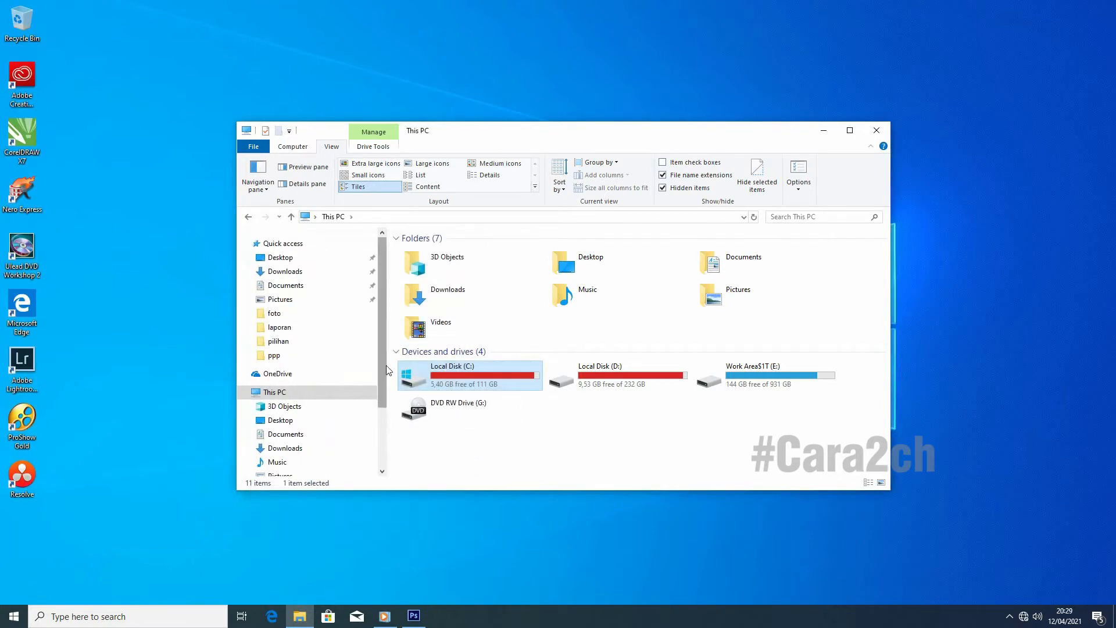
Step: Maximize the window and open the Temp folder inside the Windows folder on Local Disk (C:)
{"action": "scroll", "coordinate": [386, 365], "scroll_direction": "down", "scroll_amount": 2}
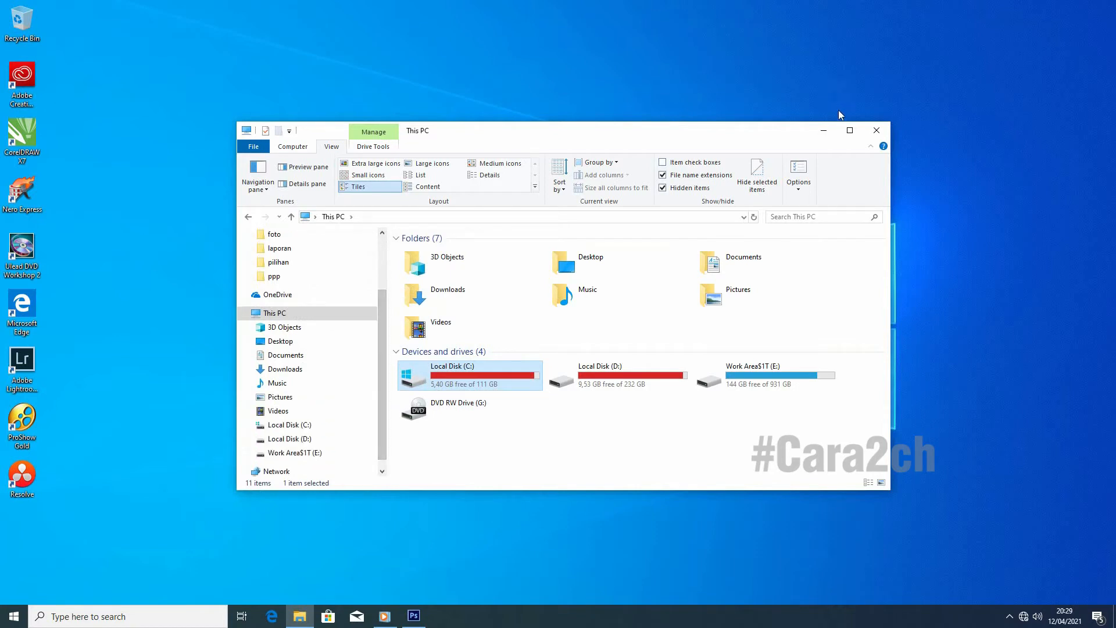
{"action": "left_click", "coordinate": [849, 130]}
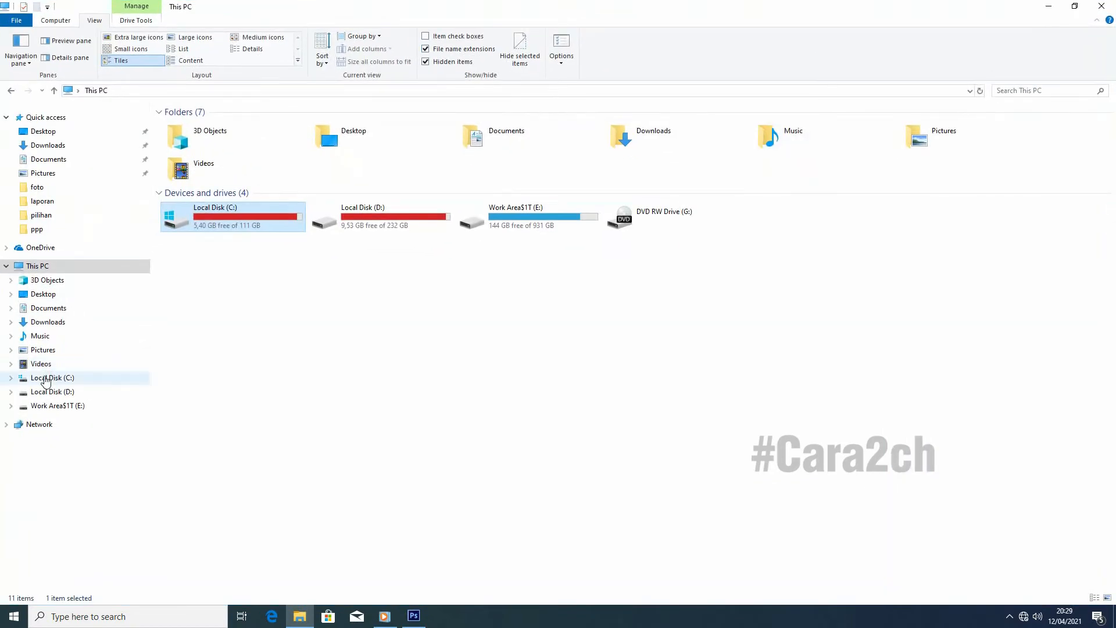
{"action": "left_click", "coordinate": [44, 379]}
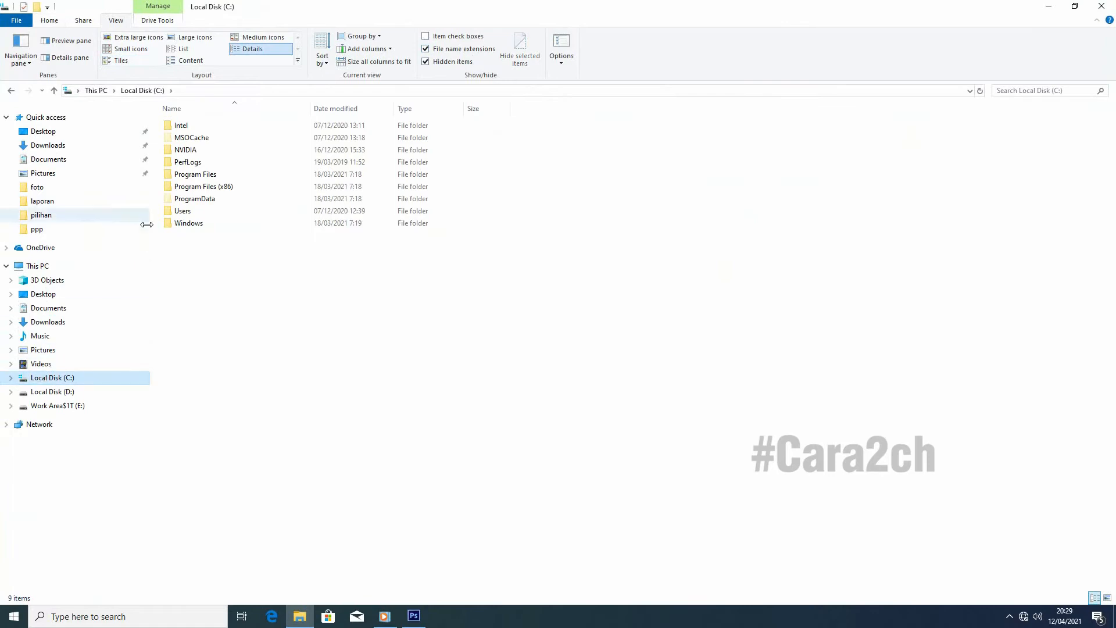
{"action": "left_click", "coordinate": [187, 225]}
{"action": "double_click", "coordinate": [186, 224]}
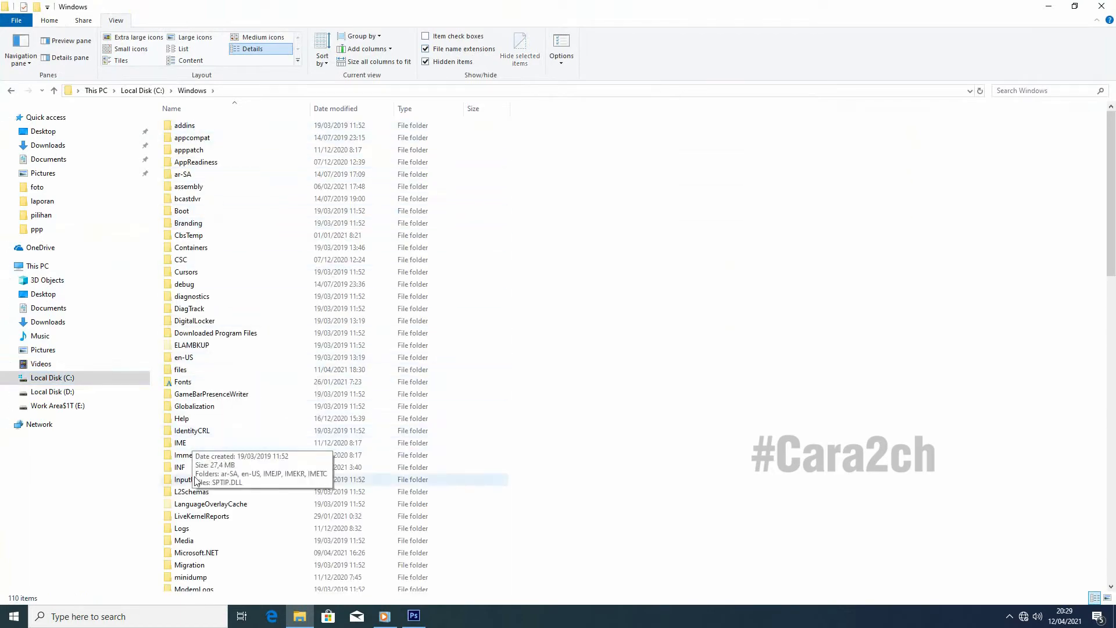
{"action": "scroll", "coordinate": [198, 499], "scroll_direction": "down", "scroll_amount": 1}
{"action": "scroll", "coordinate": [198, 498], "scroll_direction": "down", "scroll_amount": 7}
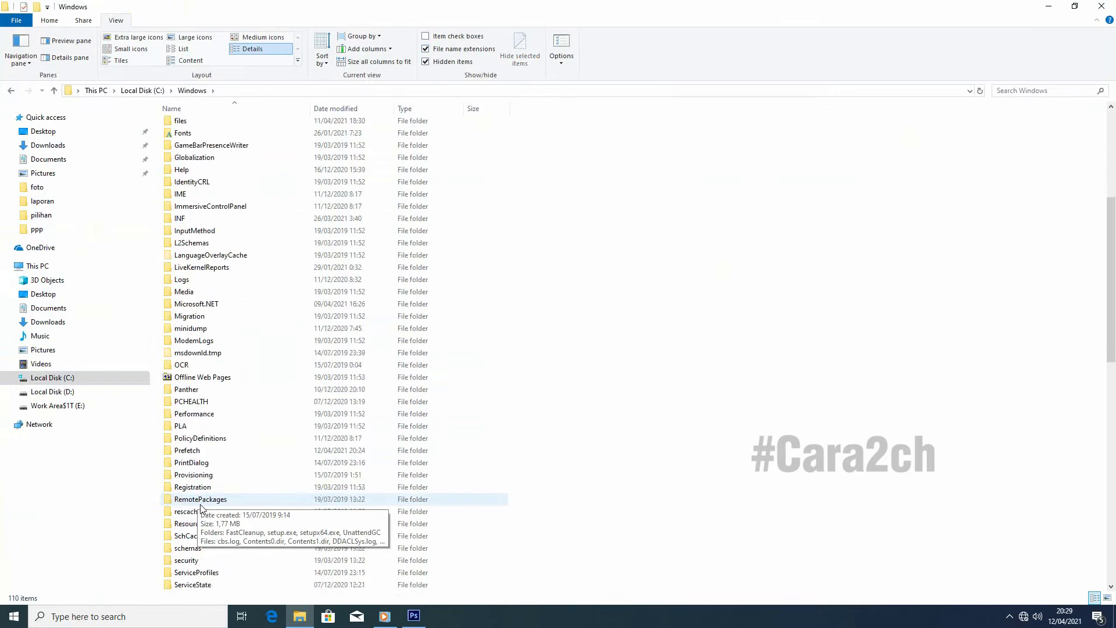
{"action": "scroll", "coordinate": [200, 508], "scroll_direction": "down", "scroll_amount": 6}
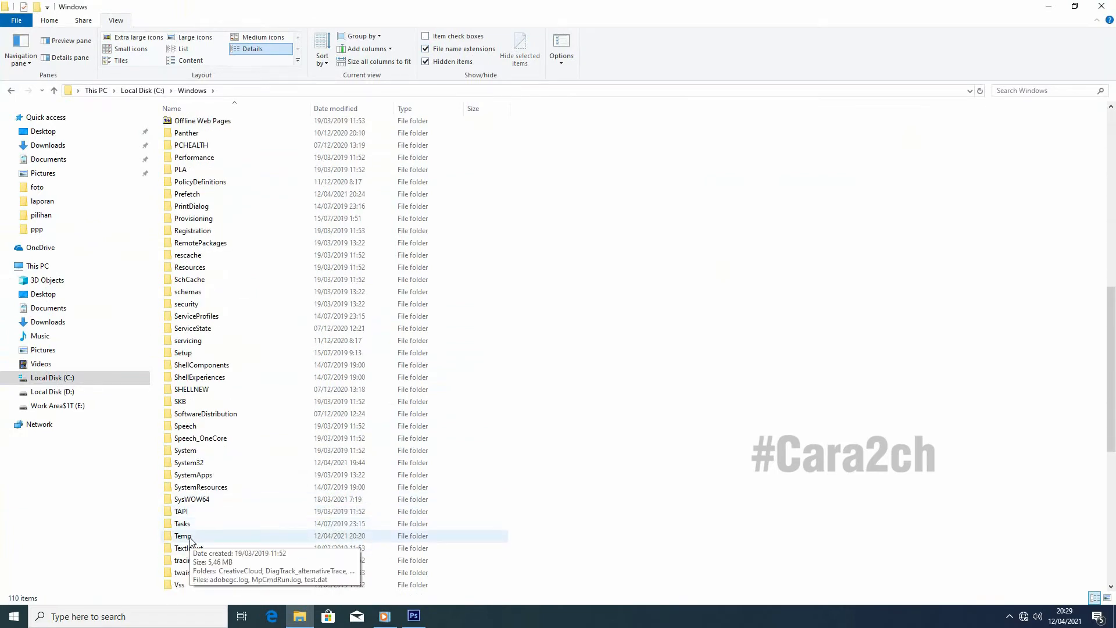
{"action": "left_click", "coordinate": [192, 537]}
{"action": "double_click", "coordinate": [184, 536]}
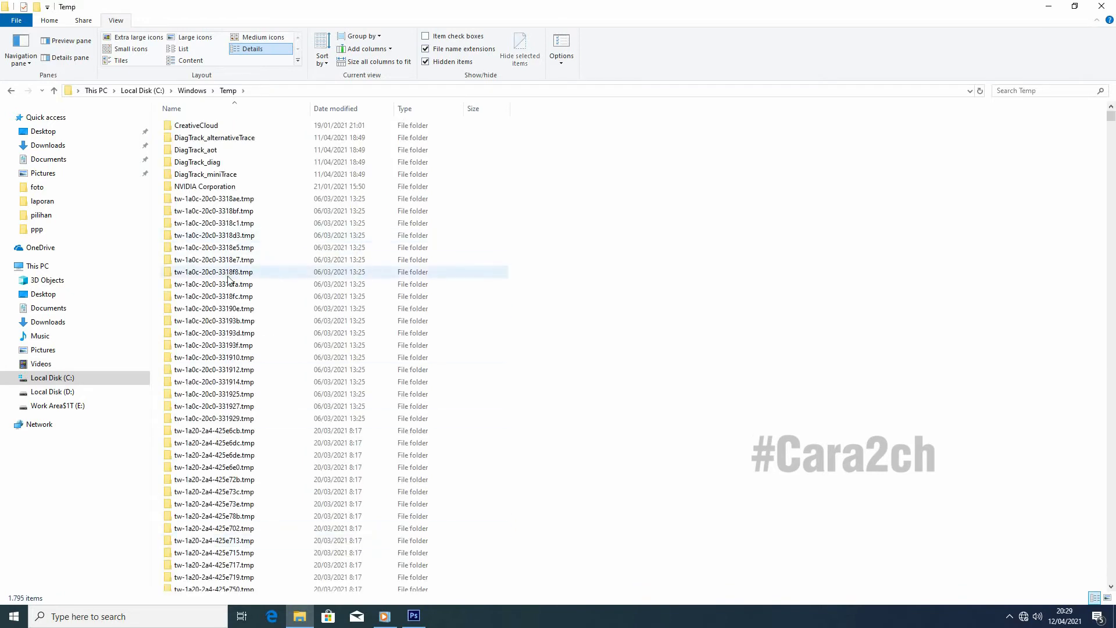
Step: Select all items in the C:\Windows\Temp folder and check their combined size in the properties
{"action": "scroll", "coordinate": [227, 454], "scroll_direction": "down", "scroll_amount": 13}
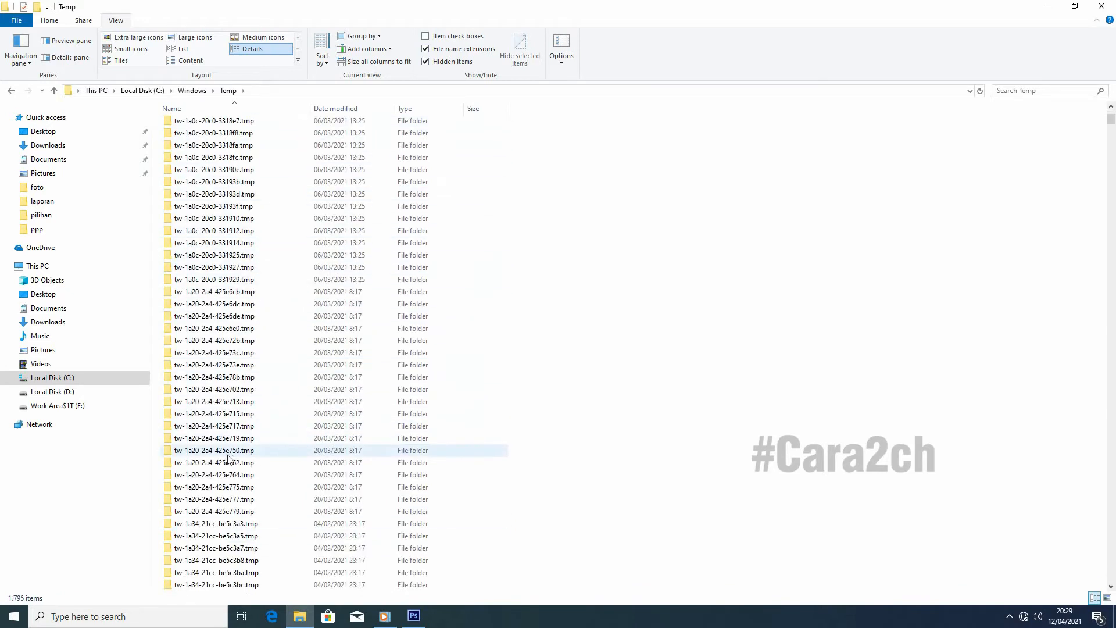
{"action": "scroll", "coordinate": [228, 459], "scroll_direction": "up", "scroll_amount": 13}
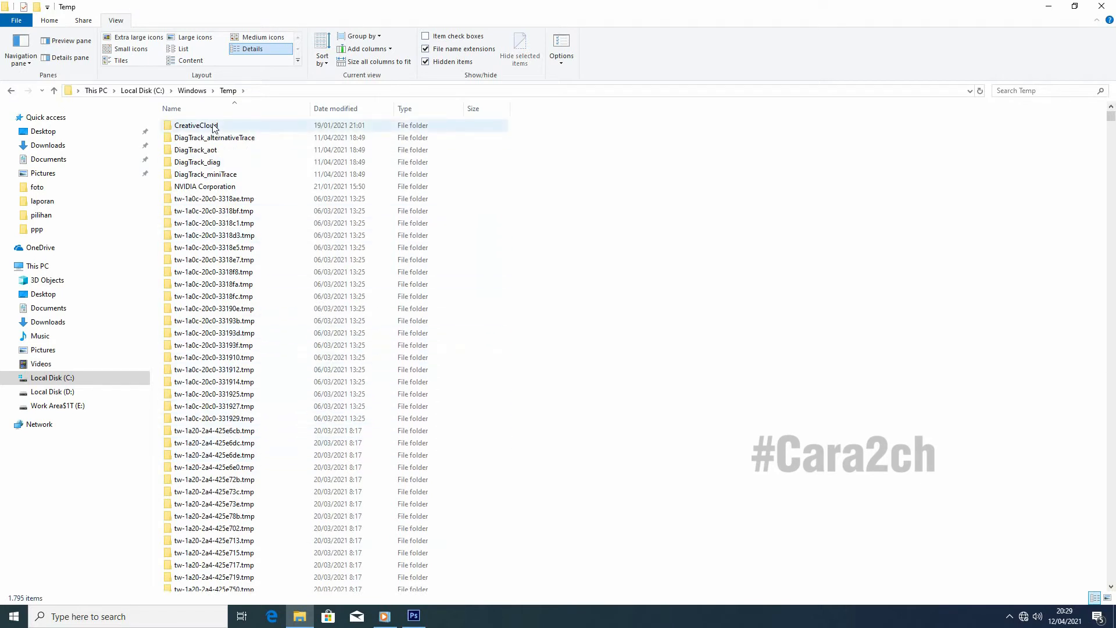
{"action": "mouse_move", "coordinate": [214, 128]}
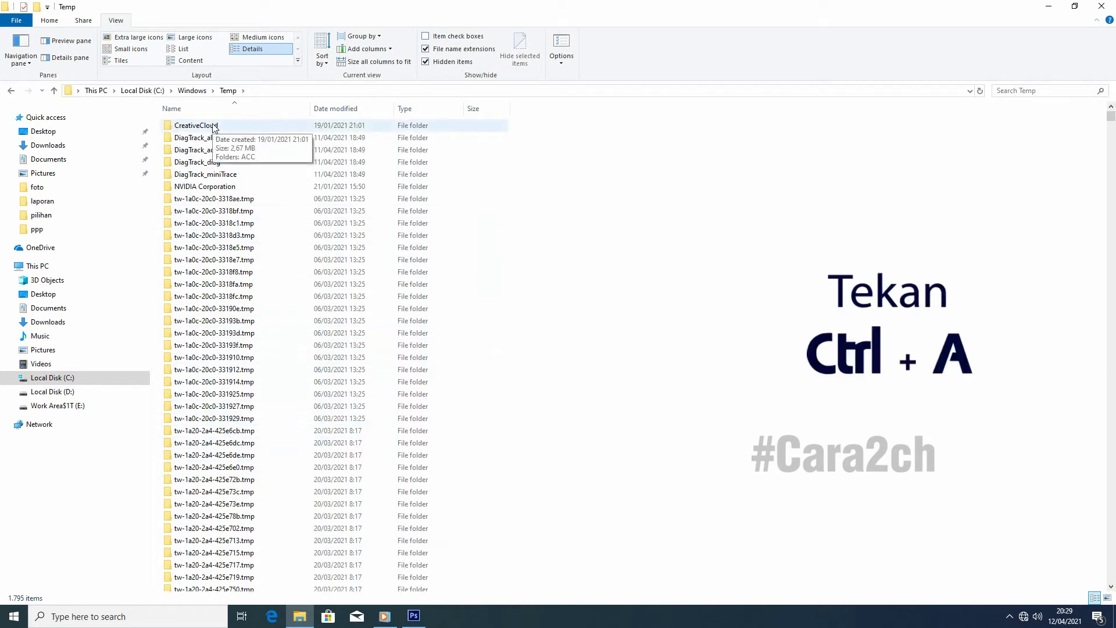
{"action": "key", "text": "ctrl+a"}
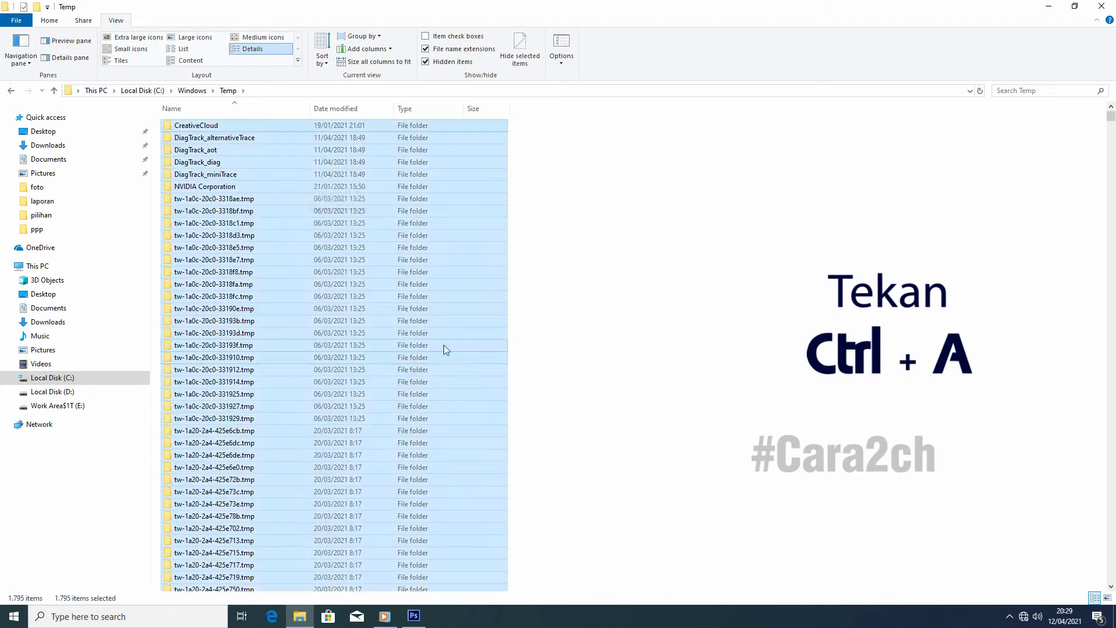
{"action": "right_click", "coordinate": [238, 311]}
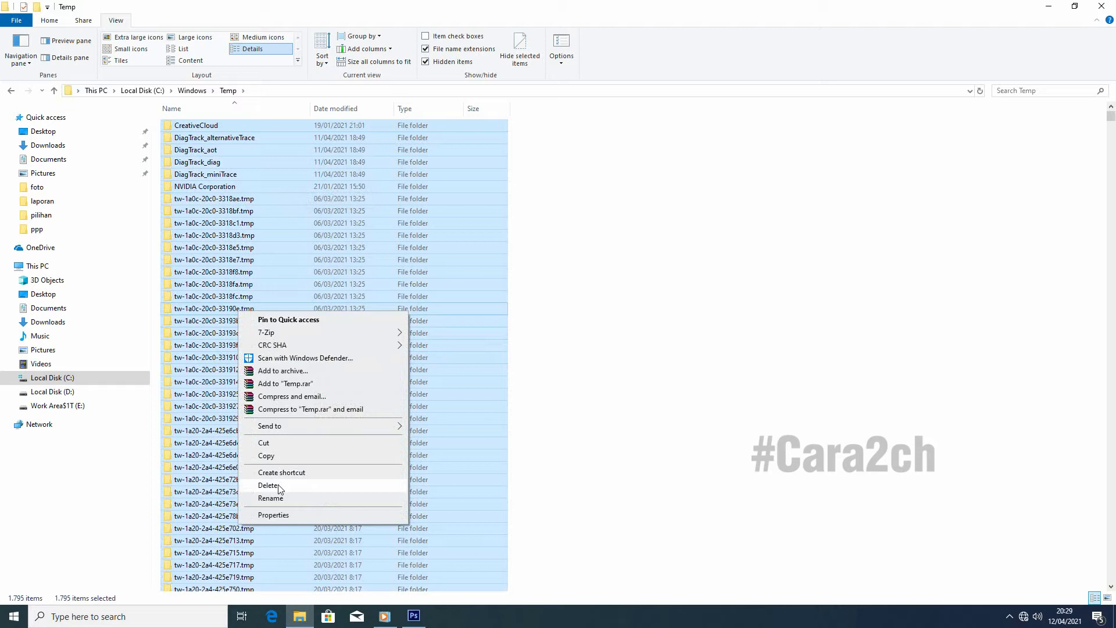
{"action": "left_click", "coordinate": [279, 516]}
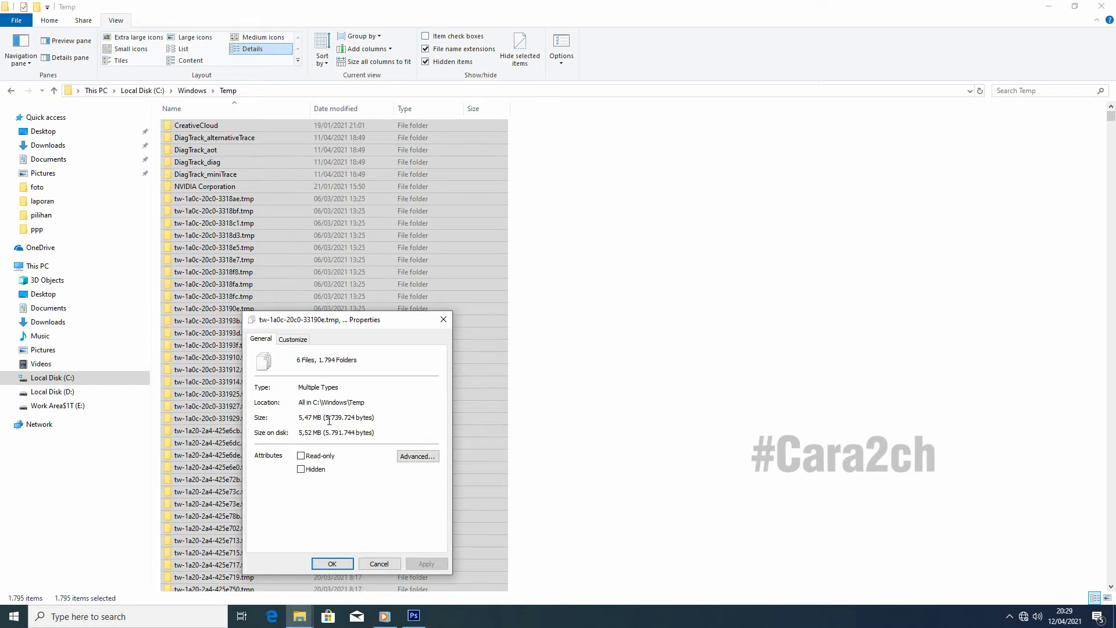
{"action": "left_click", "coordinate": [346, 562]}
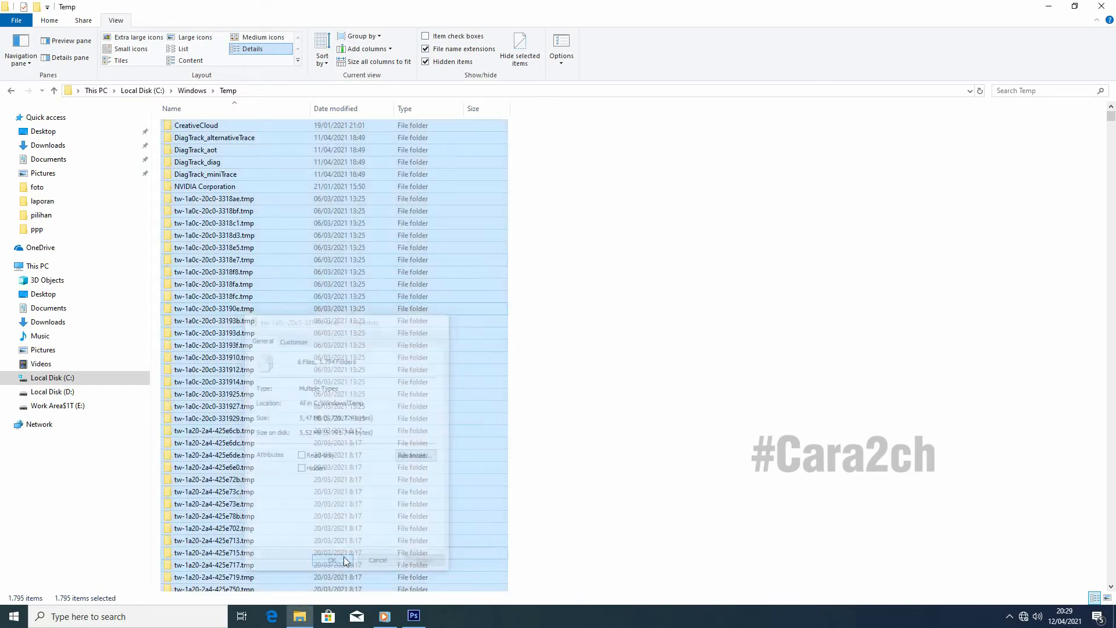
Step: Permanently delete all items in C:\Windows\Temp, skipping every item that is in use
{"action": "right_click", "coordinate": [232, 249]}
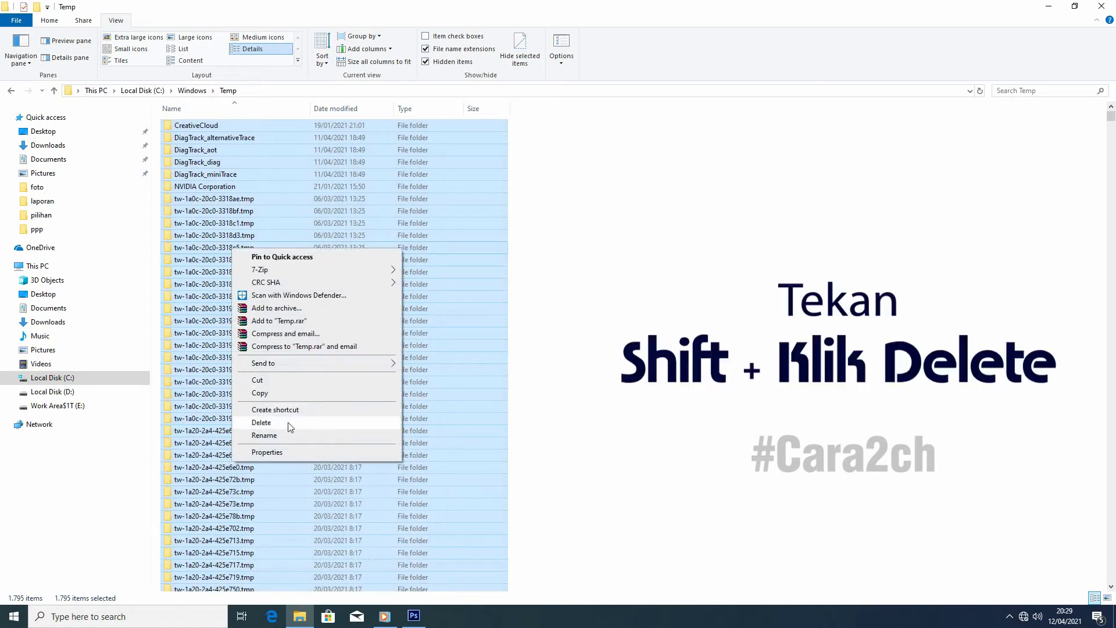
{"action": "left_click", "coordinate": [289, 423], "text": "shift"}
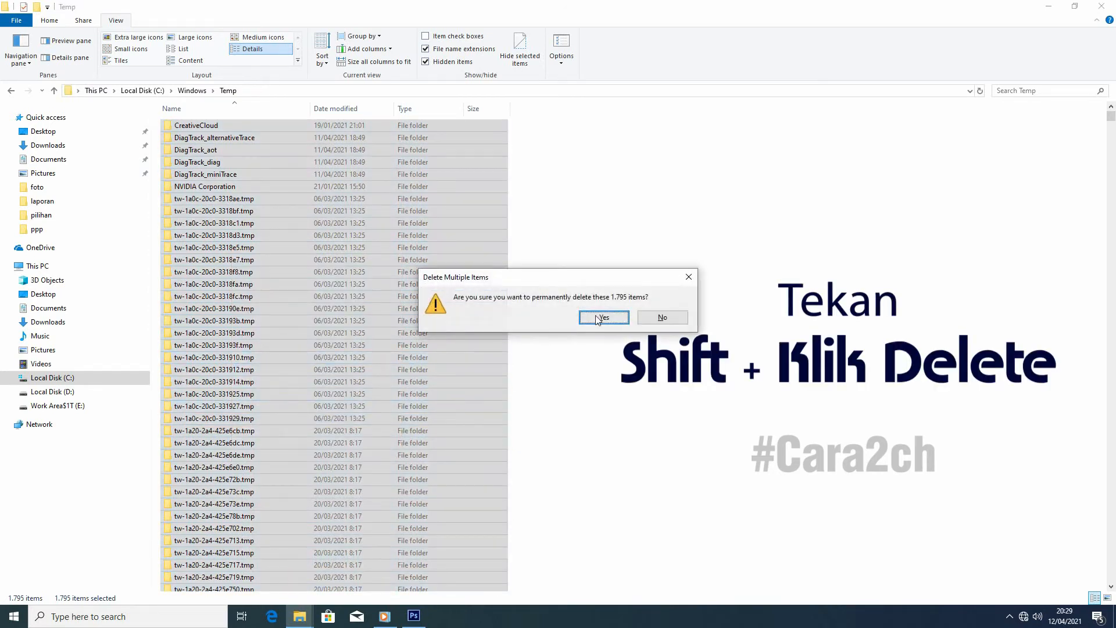
{"action": "left_click", "coordinate": [613, 322]}
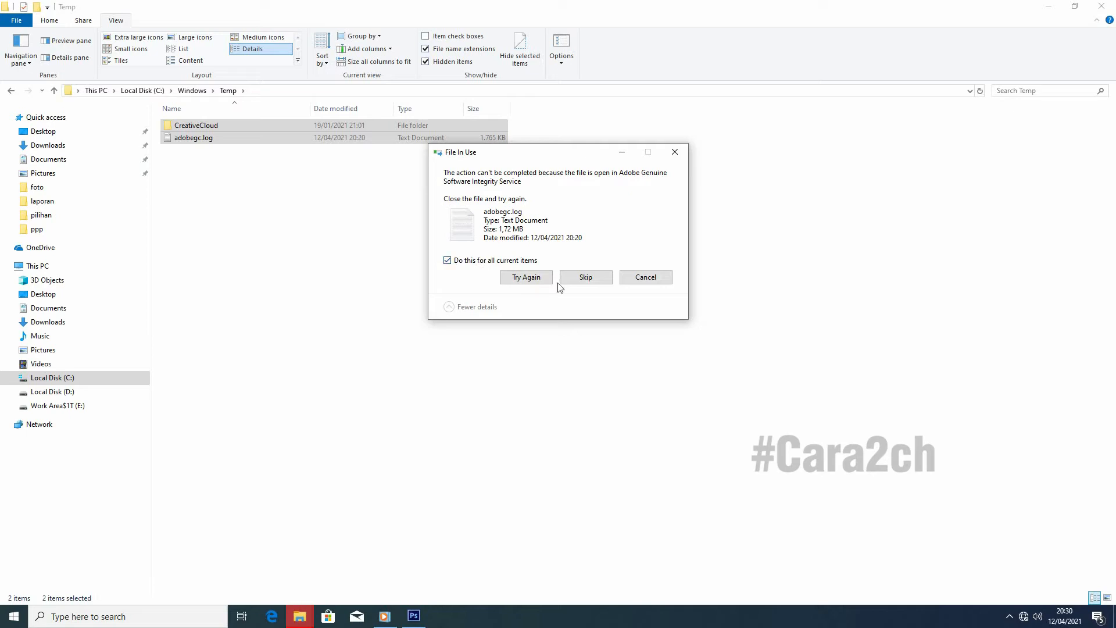
{"action": "left_click", "coordinate": [585, 280]}
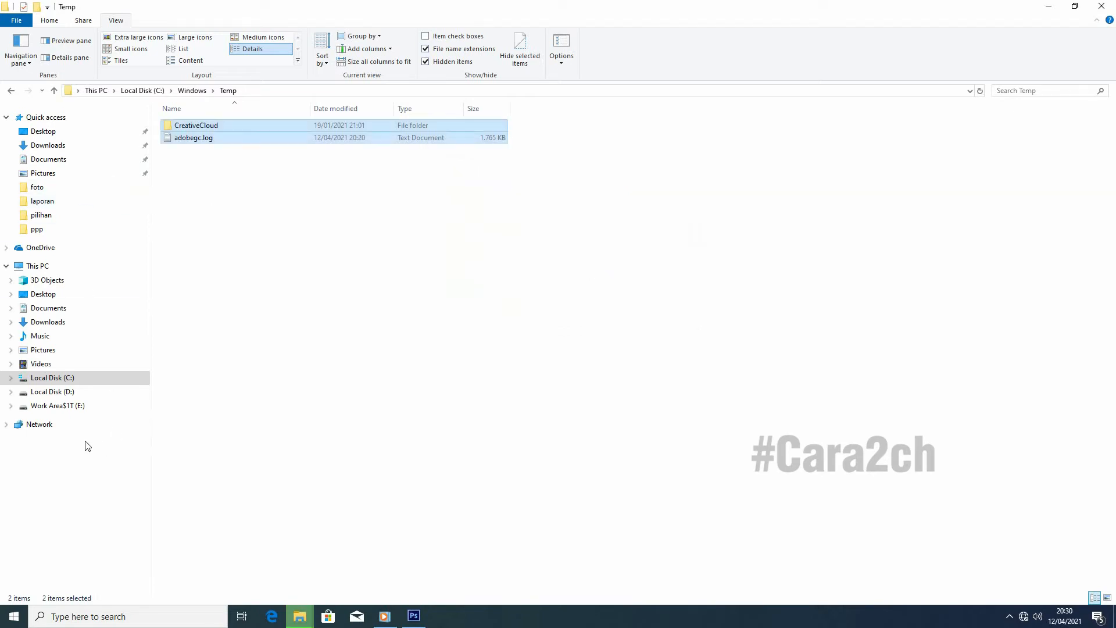
Step: Open the AppData\Local\Temp folder of the personal user profile under Users on Local Disk (C:)
{"action": "left_click", "coordinate": [61, 379]}
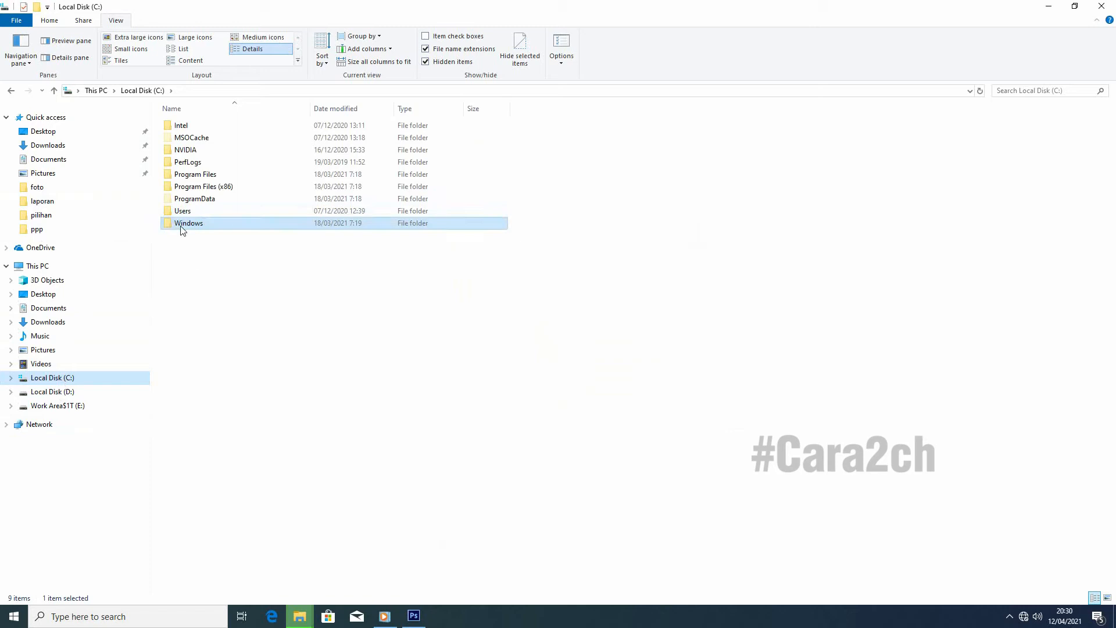
{"action": "mouse_move", "coordinate": [199, 209]}
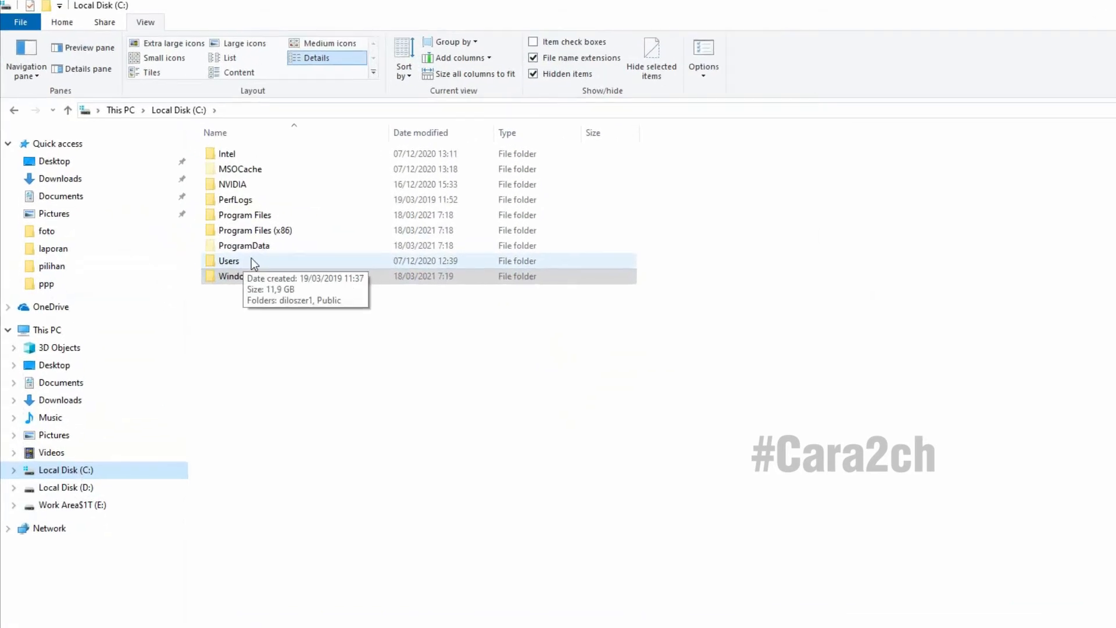
{"action": "double_click", "coordinate": [240, 262]}
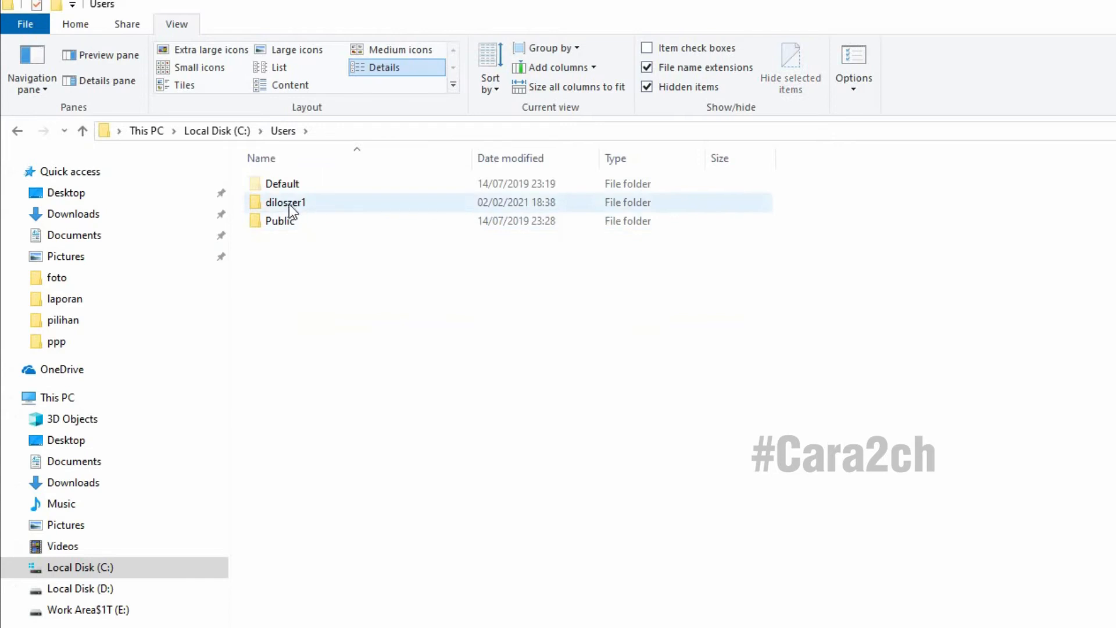
{"action": "mouse_move", "coordinate": [311, 206]}
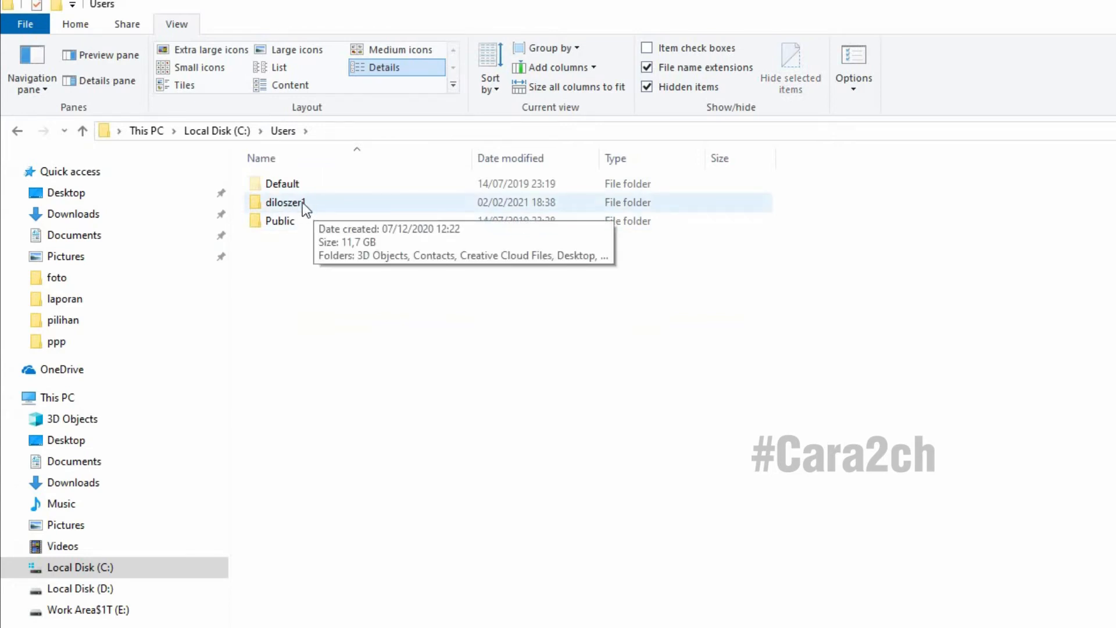
{"action": "double_click", "coordinate": [302, 201]}
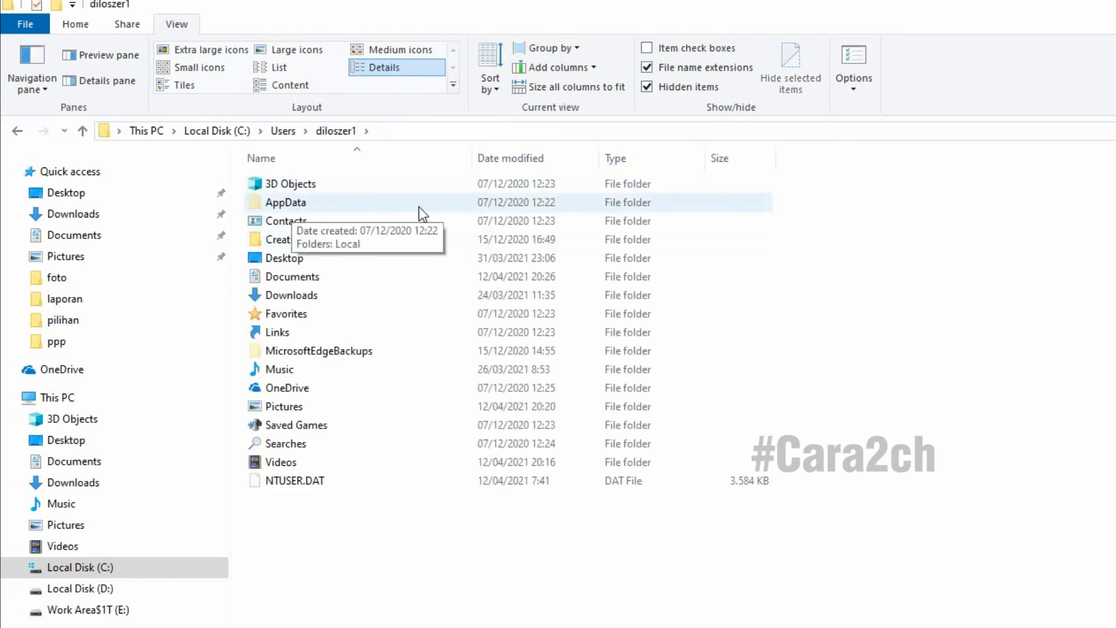
{"action": "double_click", "coordinate": [300, 205]}
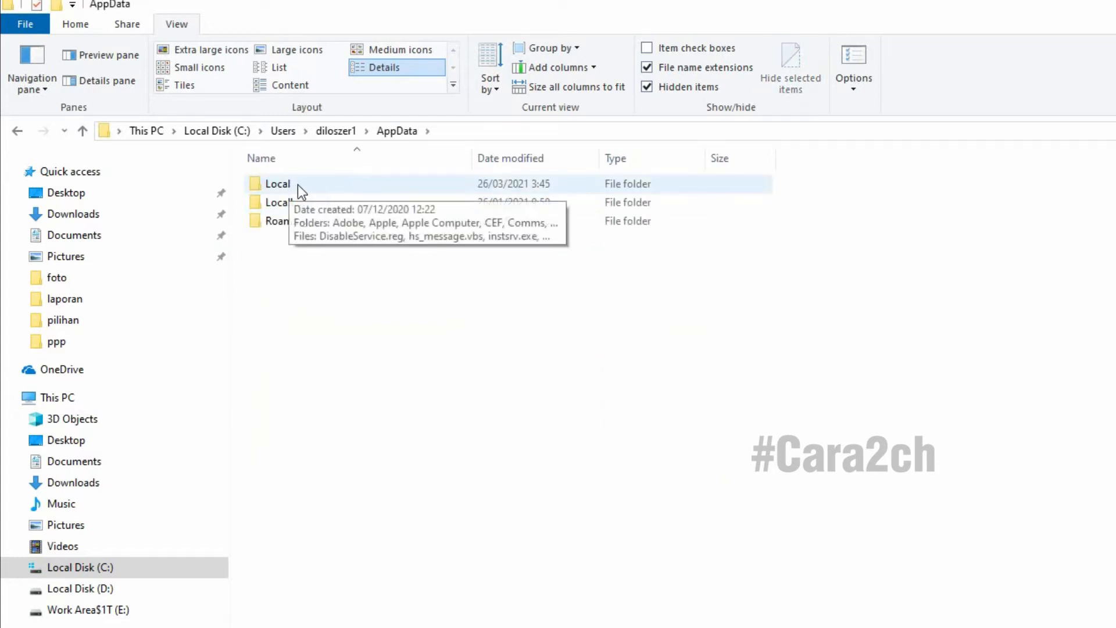
{"action": "double_click", "coordinate": [294, 184]}
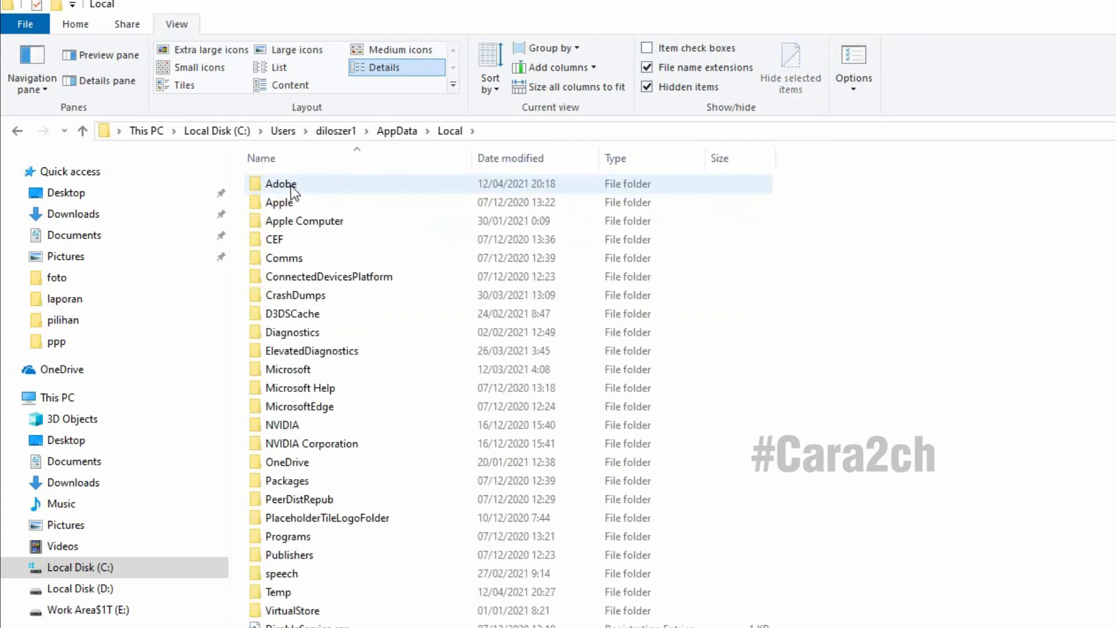
{"action": "double_click", "coordinate": [284, 591]}
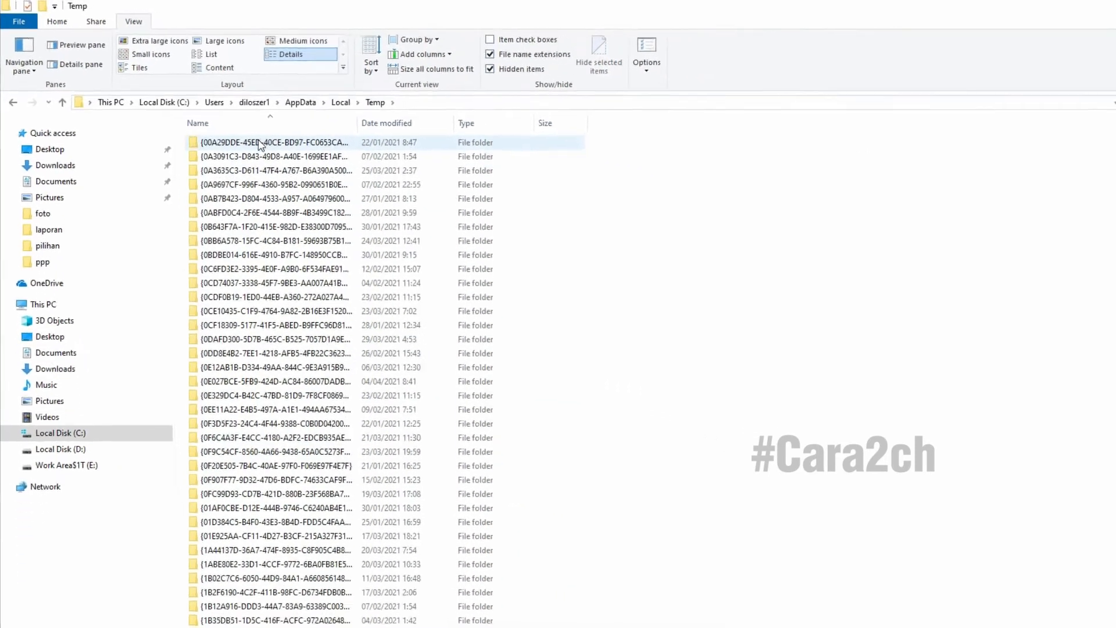
Step: Select all items in the user profile's AppData\Local\Temp folder and check their combined size in the properties
{"action": "left_click", "coordinate": [323, 174]}
{"action": "key", "text": "ctrl+a"}
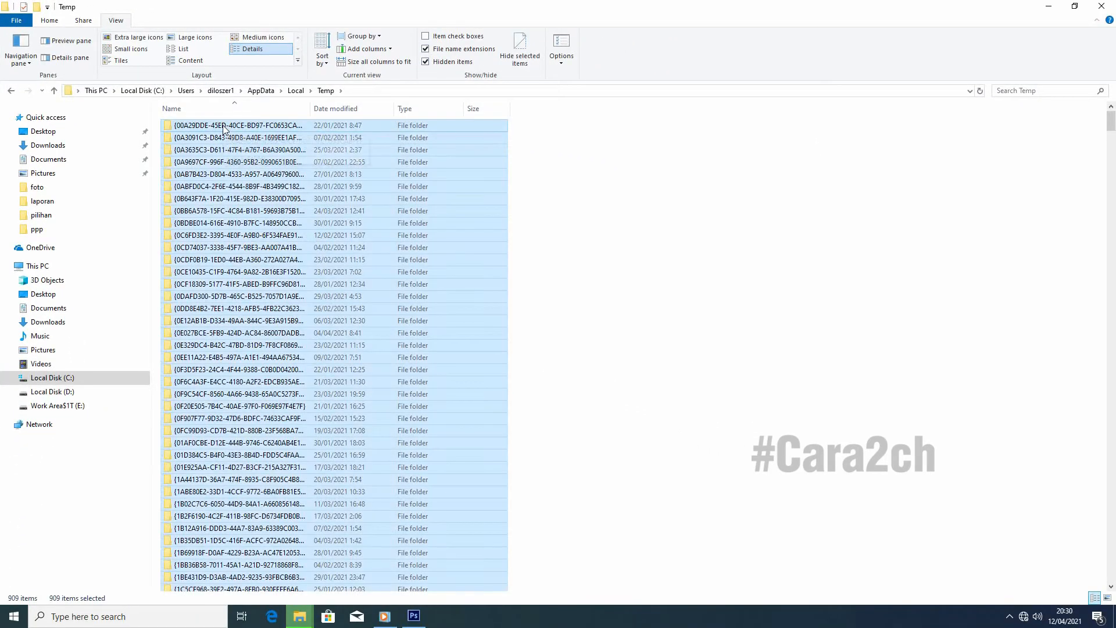
{"action": "right_click", "coordinate": [224, 129]}
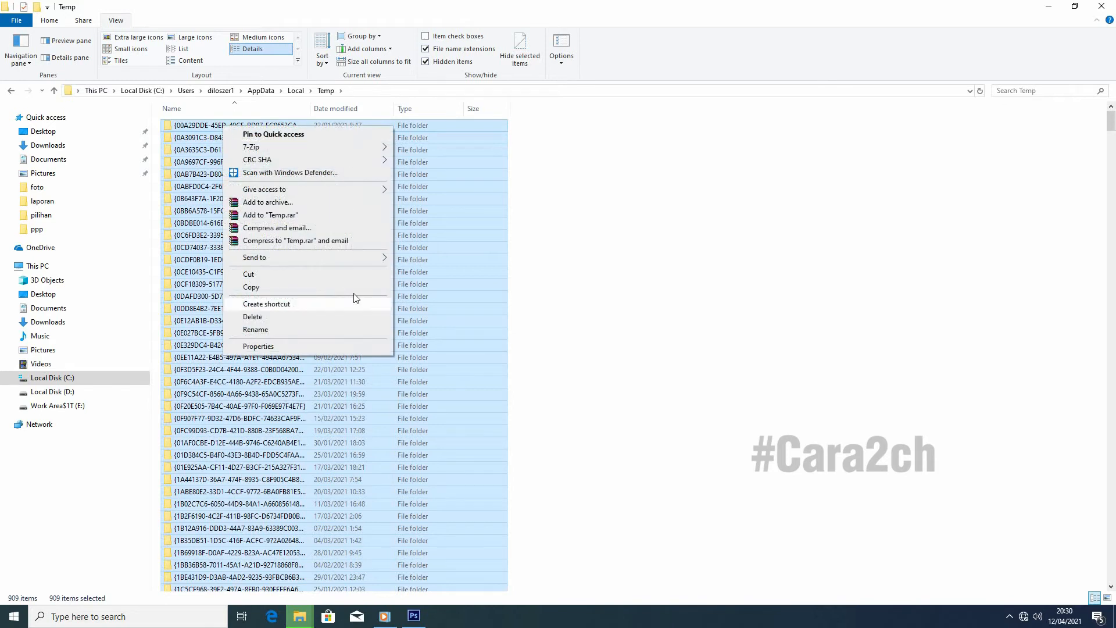
{"action": "left_click", "coordinate": [284, 347]}
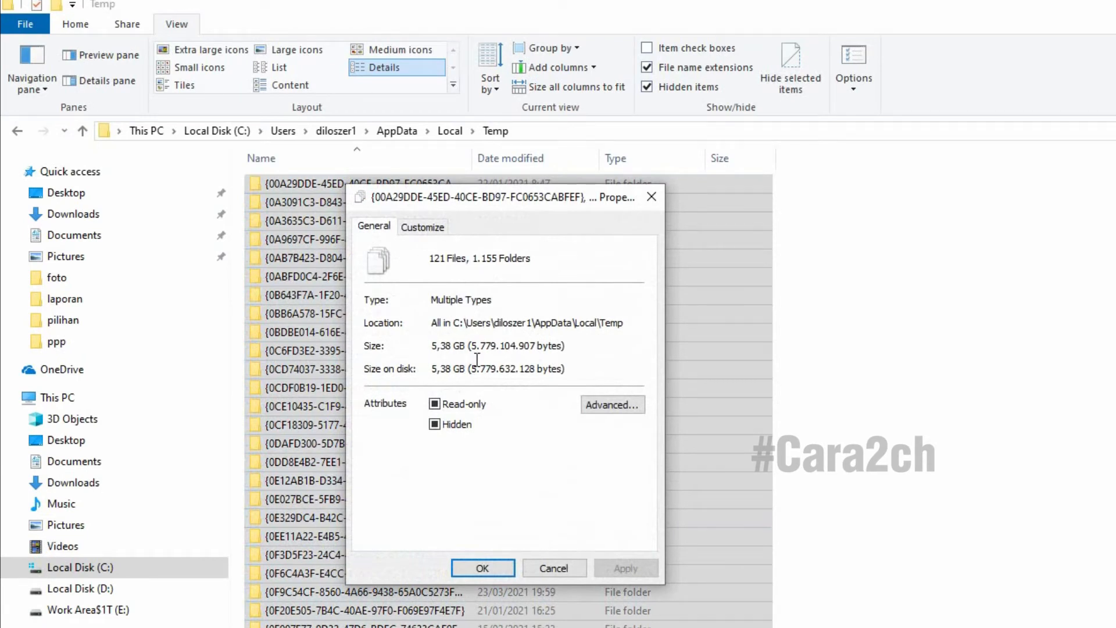
{"action": "left_click", "coordinate": [494, 568]}
Step: Permanently delete all selected items in AppData\Local\Temp, granting administrator permission where required and skipping every file that is in use
{"action": "right_click", "coordinate": [357, 184]}
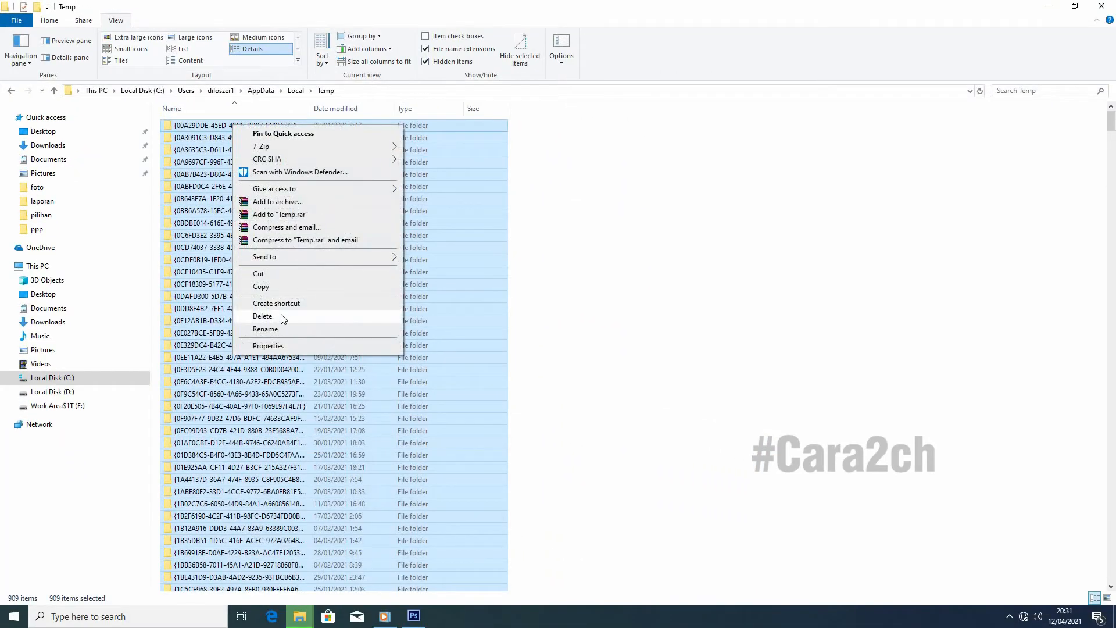
{"action": "left_click", "coordinate": [262, 316], "text": "shift"}
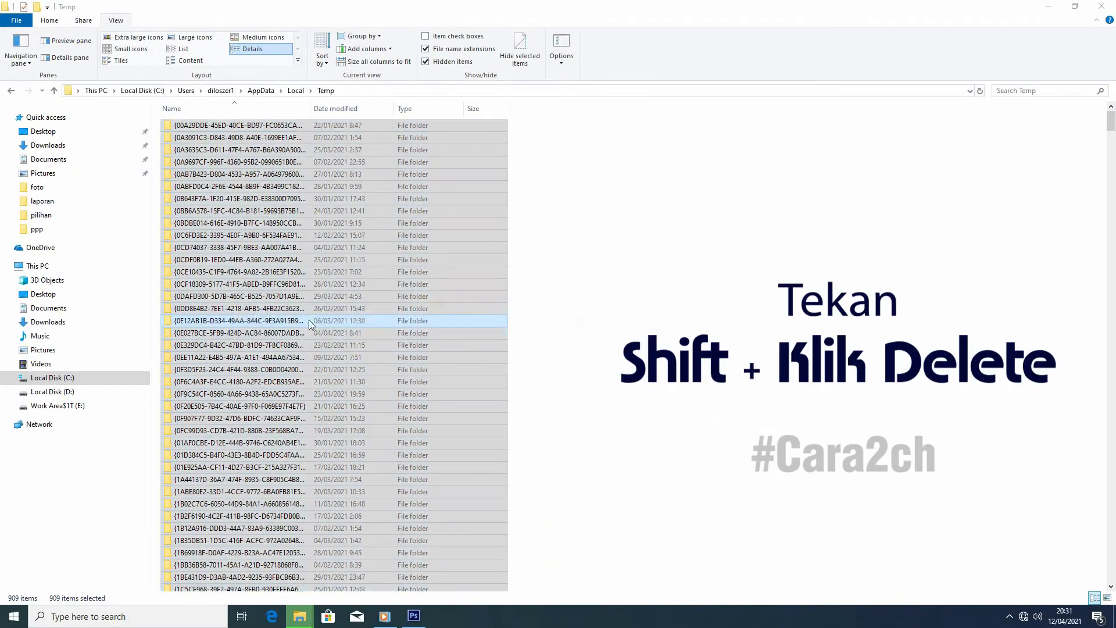
{"action": "left_click", "coordinate": [599, 321]}
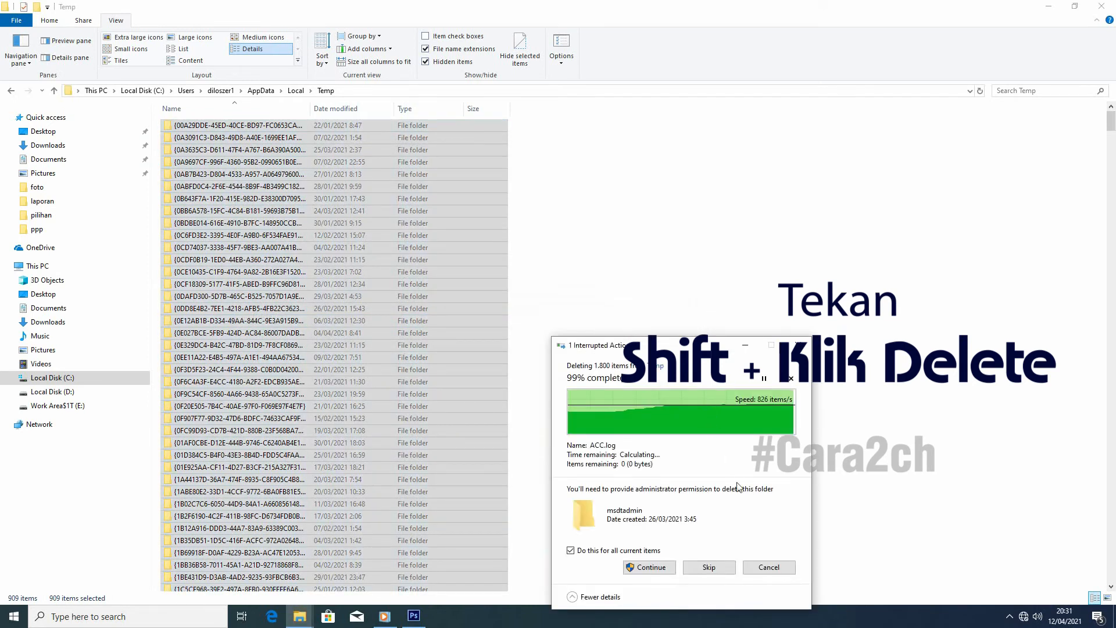
{"action": "left_click", "coordinate": [650, 567]}
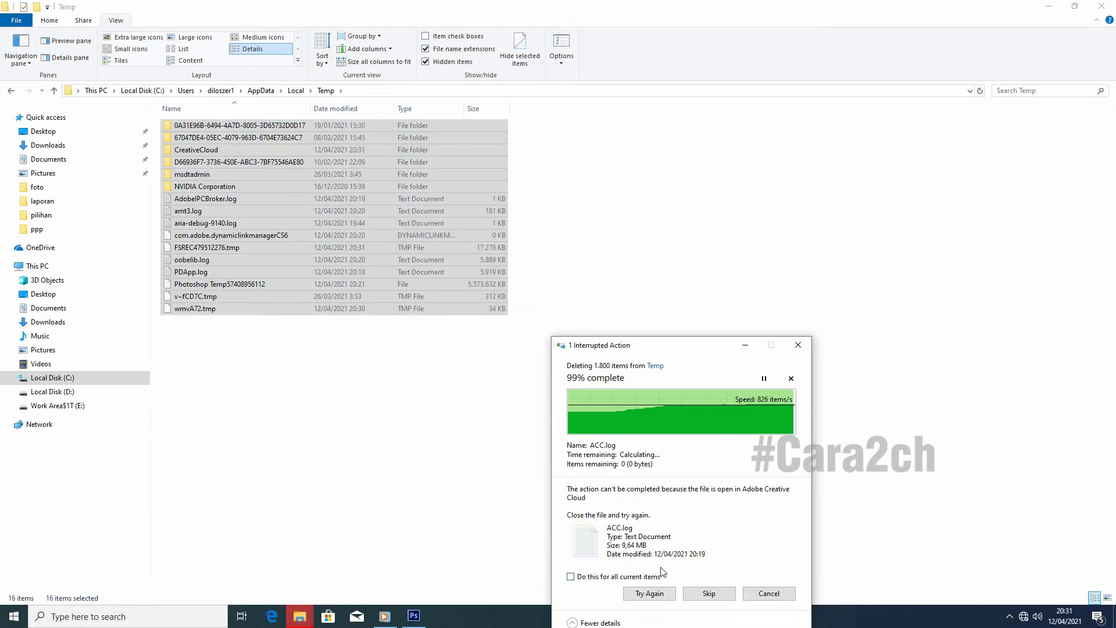
{"action": "left_click", "coordinate": [596, 576]}
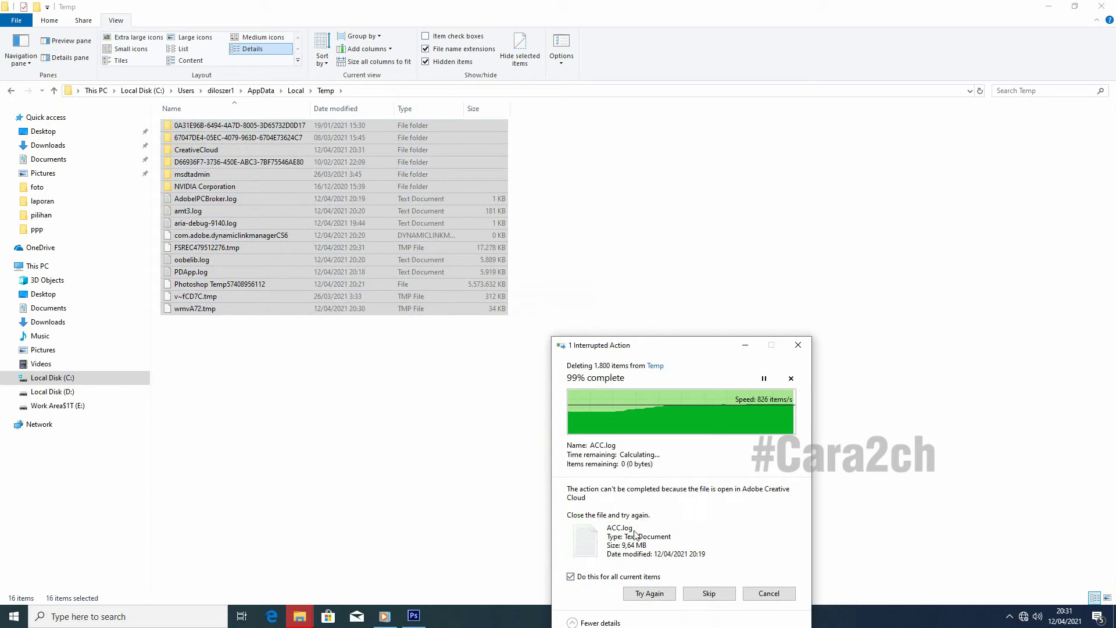
{"action": "left_click", "coordinate": [700, 594]}
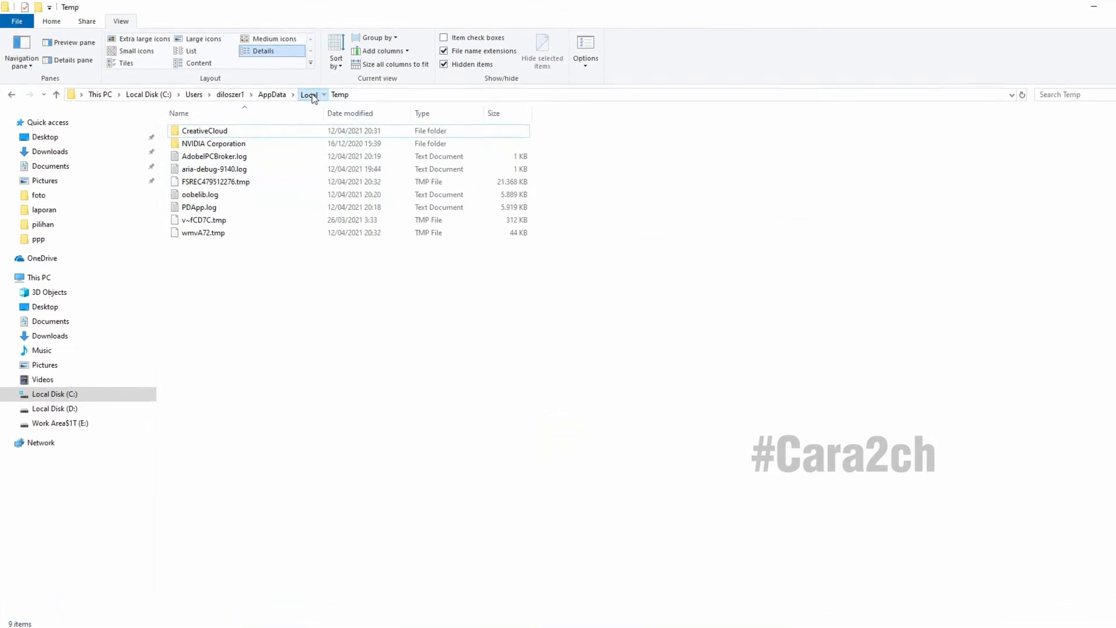
Step: Go back up to AppData and open the Roaming\Adobe\Common folder
{"action": "left_click", "coordinate": [309, 94]}
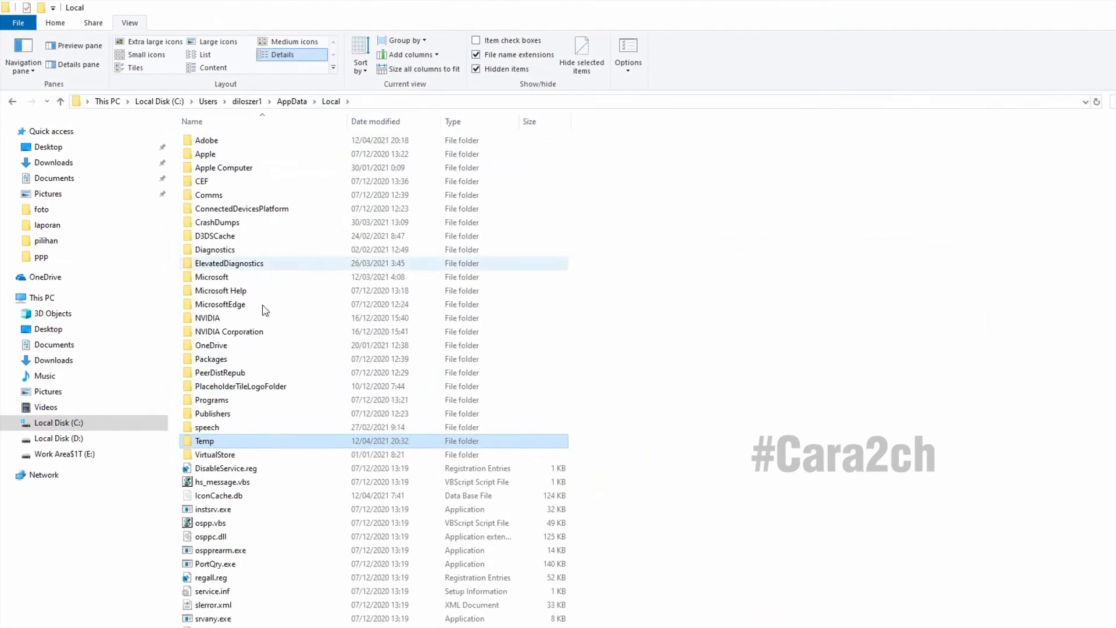
{"action": "left_click", "coordinate": [293, 101]}
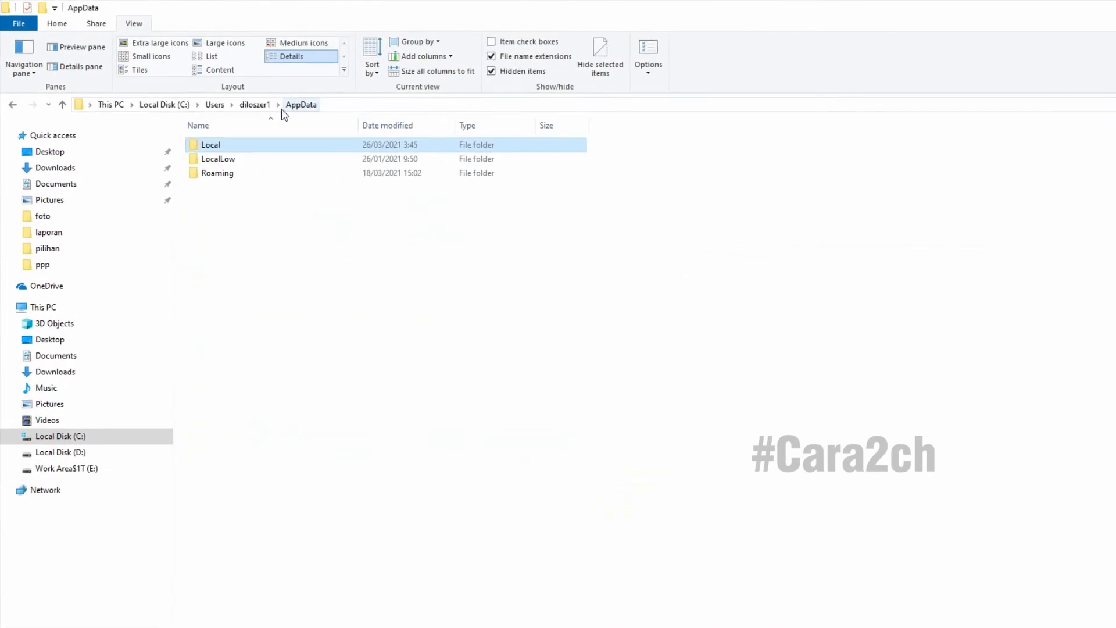
{"action": "left_click", "coordinate": [223, 179]}
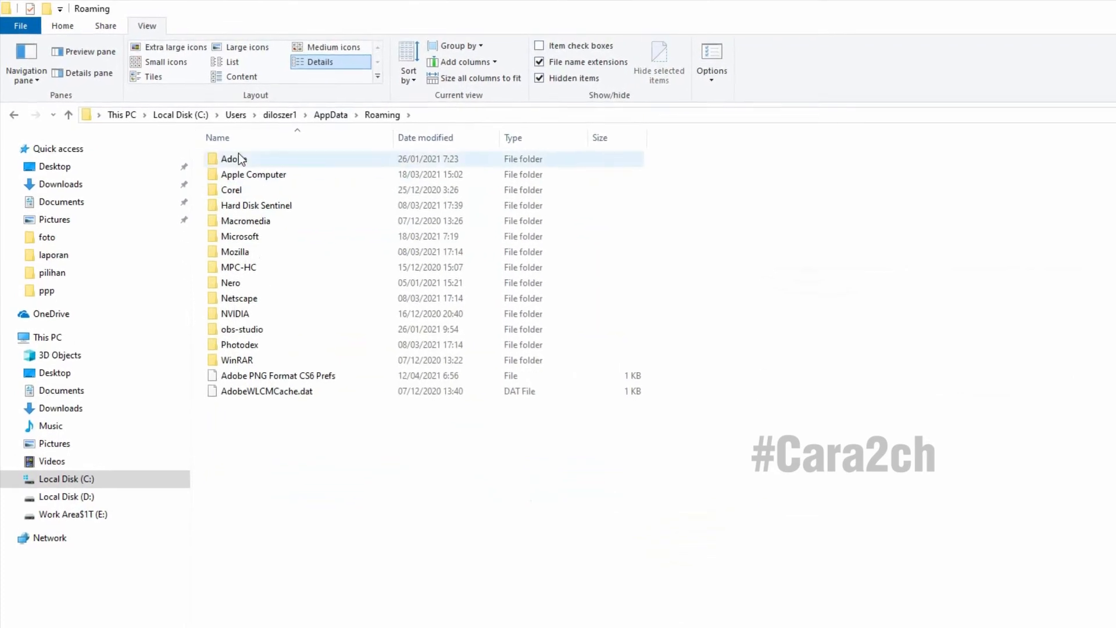
{"action": "double_click", "coordinate": [256, 167]}
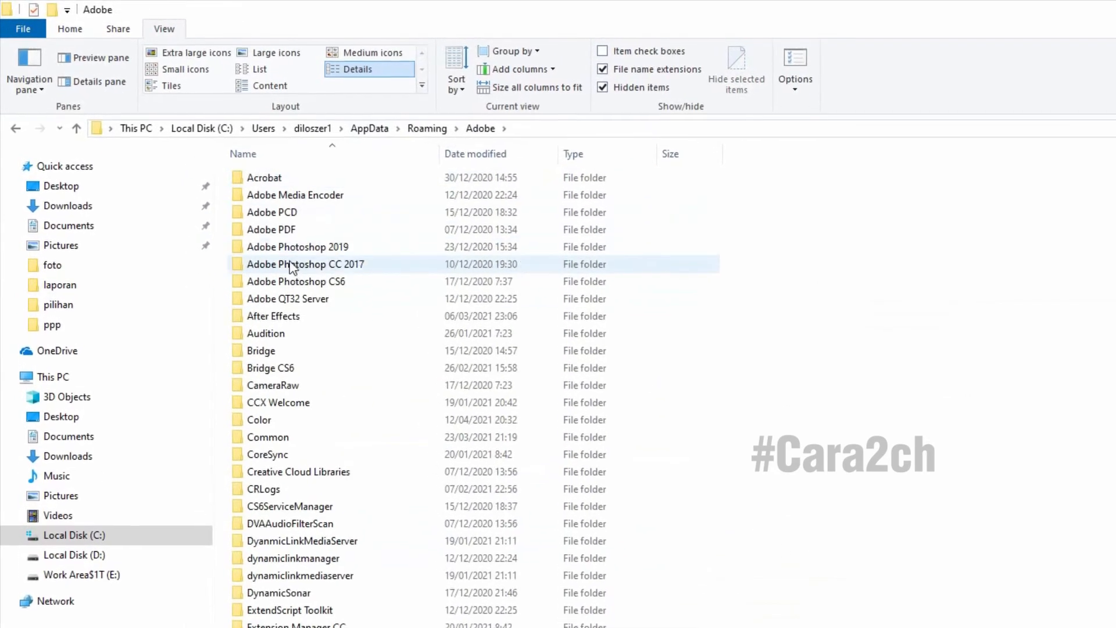
{"action": "double_click", "coordinate": [301, 455]}
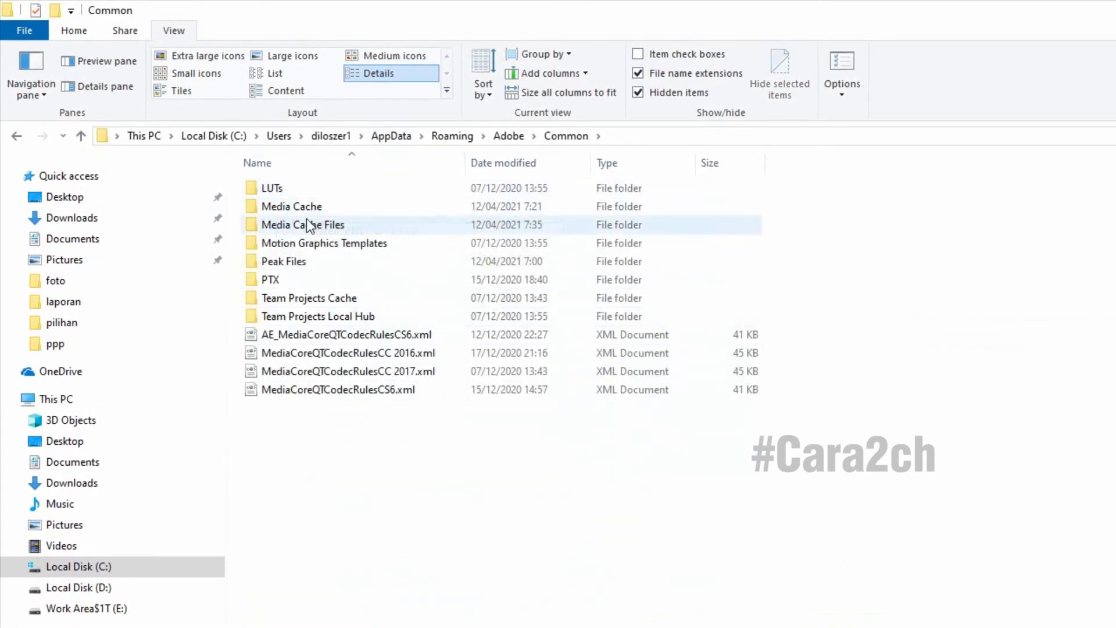
Step: Select the Media Cache and Media Cache Files folders and check their combined size in the properties
{"action": "left_click", "coordinate": [314, 210]}
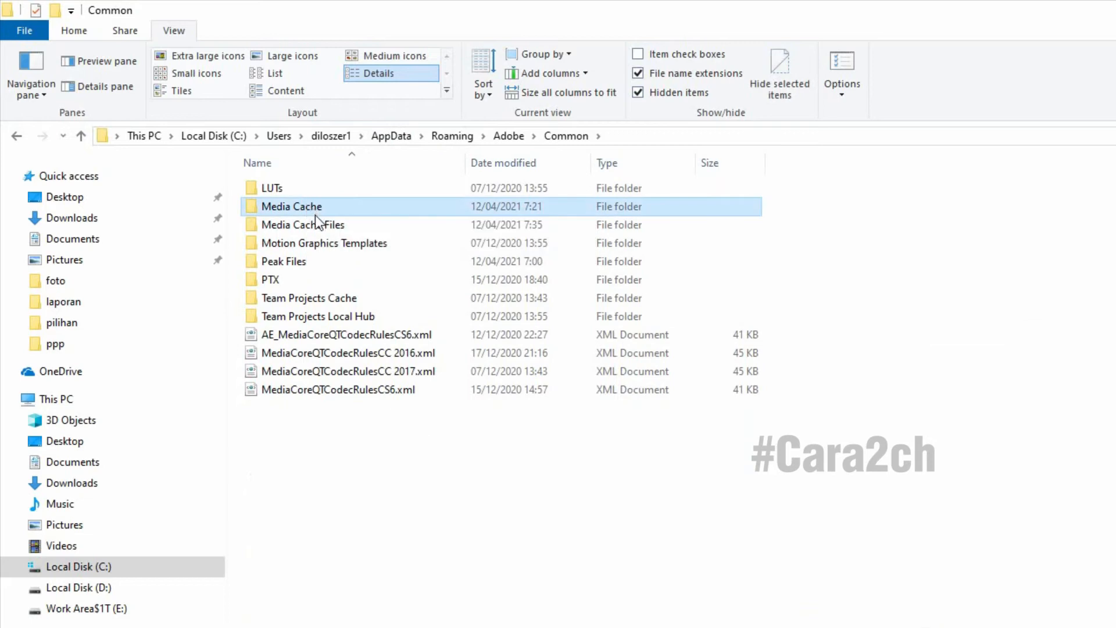
{"action": "left_click", "coordinate": [323, 227], "text": "shift"}
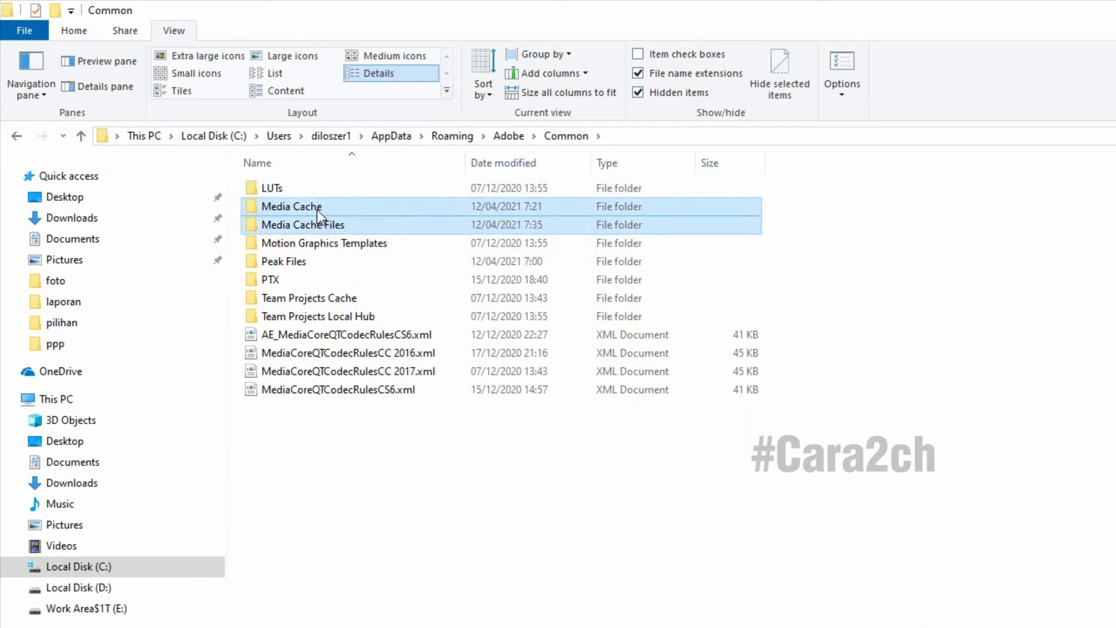
{"action": "right_click", "coordinate": [316, 209]}
{"action": "left_click", "coordinate": [428, 603]}
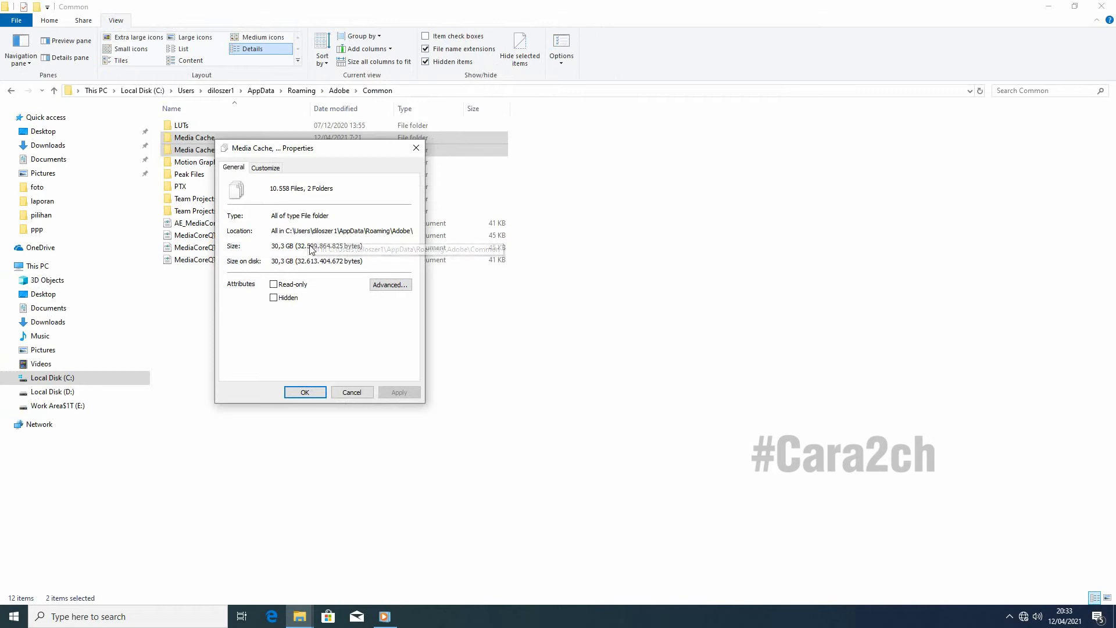
{"action": "left_click", "coordinate": [308, 392]}
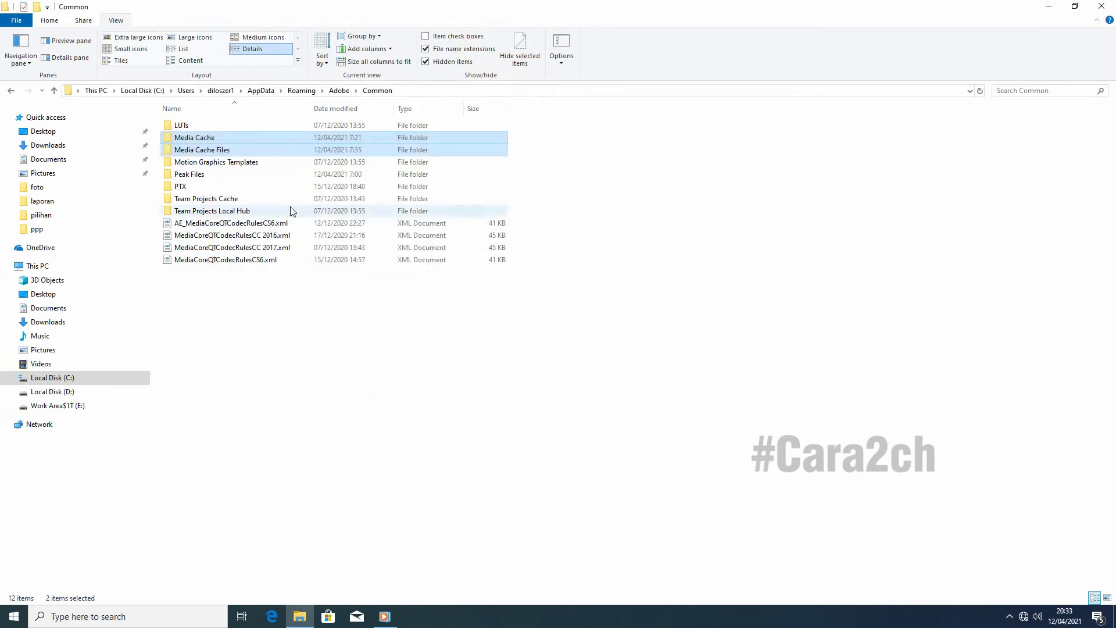
Step: Permanently delete the Media Cache and Media Cache Files folders from Adobe\Common
{"action": "right_click", "coordinate": [238, 148]}
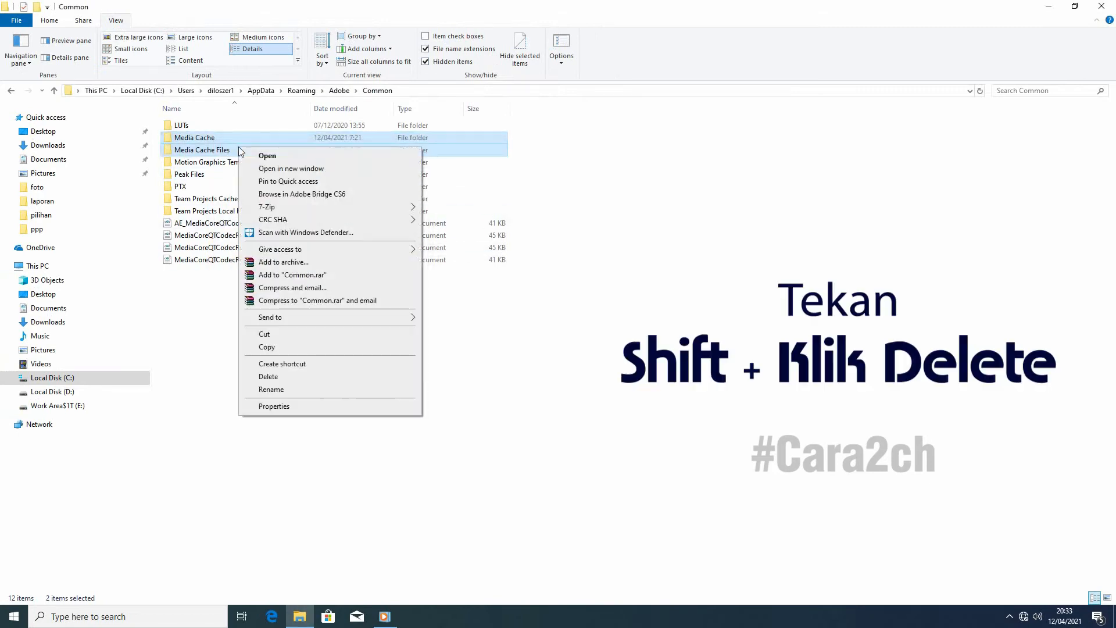
{"action": "left_click", "coordinate": [284, 379], "text": "shift"}
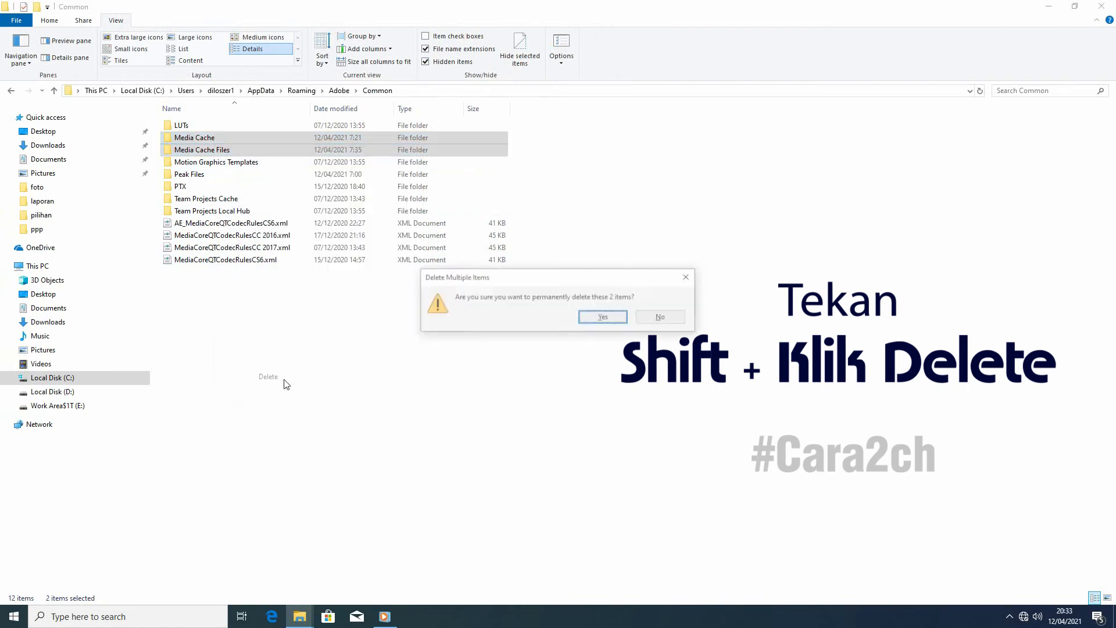
{"action": "left_click", "coordinate": [596, 319]}
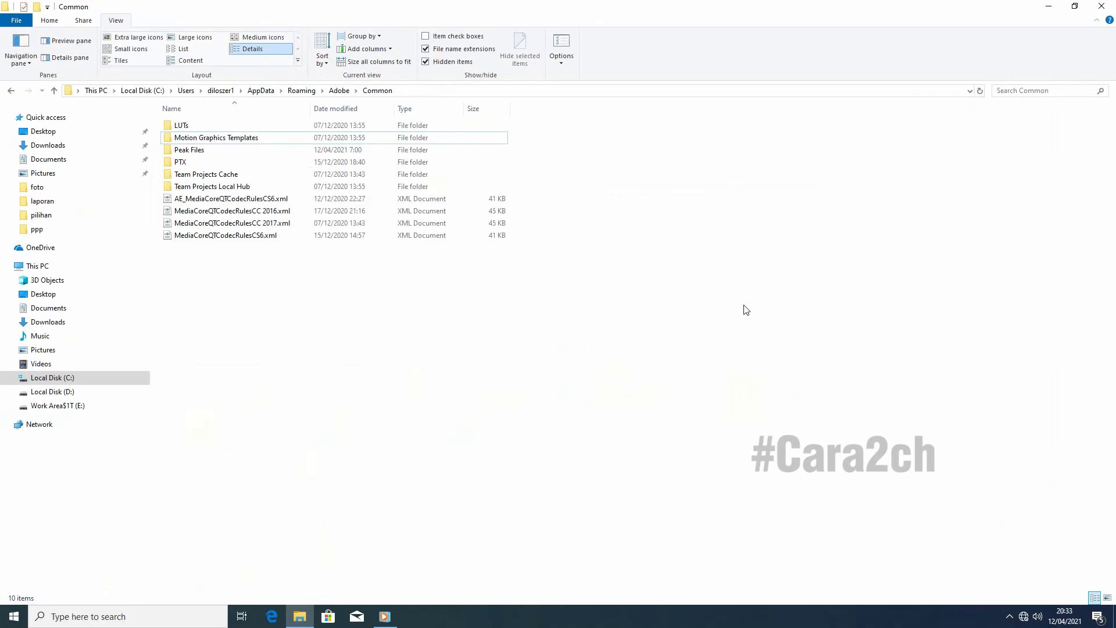
Step: Return to This PC and check the free space on Local Disk (C:)
{"action": "left_click", "coordinate": [37, 269]}
{"action": "left_click", "coordinate": [251, 224]}
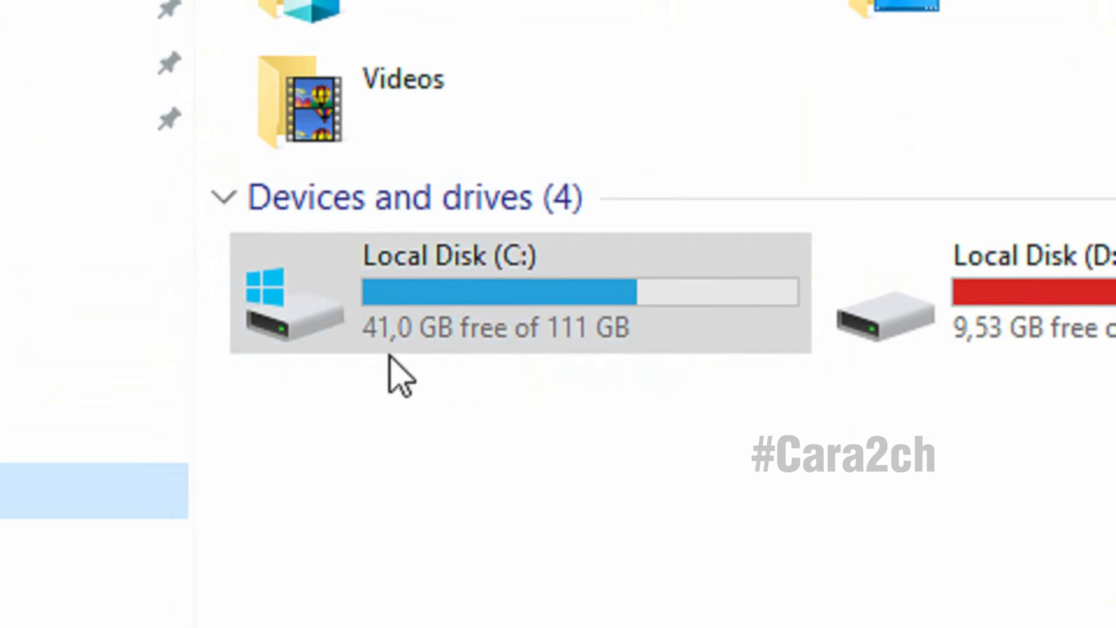
{"action": "mouse_move", "coordinate": [466, 337]}
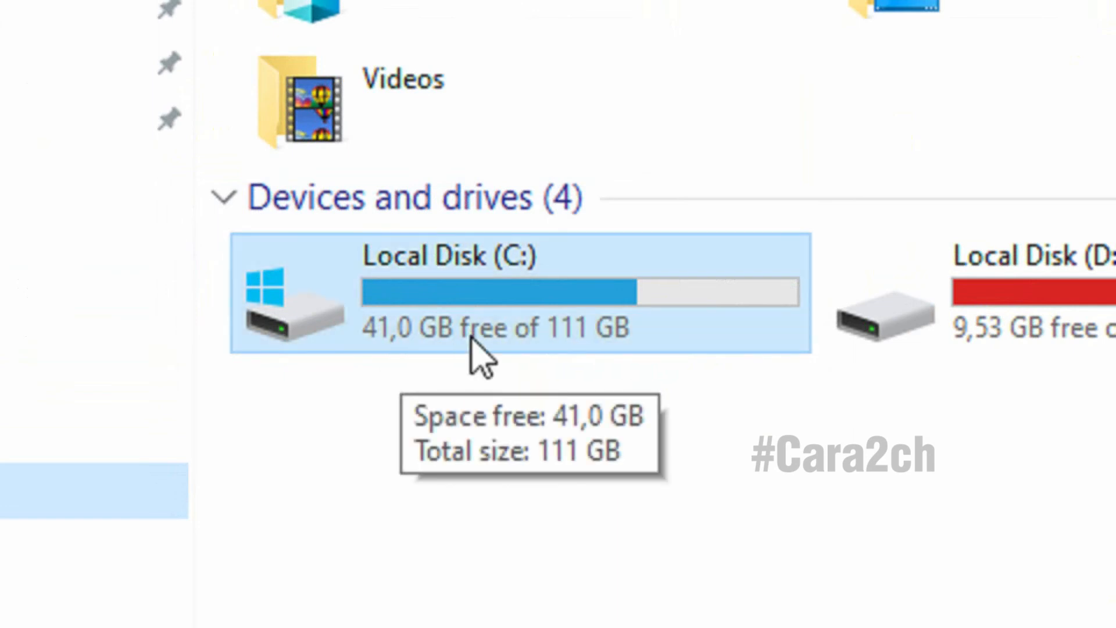
Step: Open the properties of Local Disk (C:) and start Disk Cleanup for the drive
{"action": "right_click", "coordinate": [469, 340]}
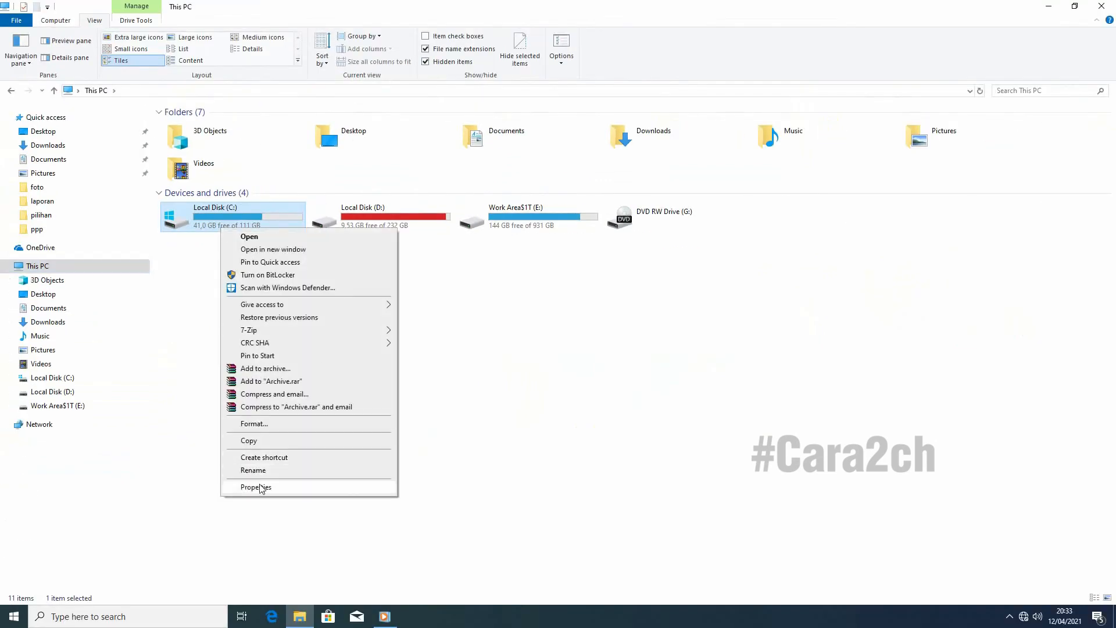
{"action": "left_click", "coordinate": [260, 487]}
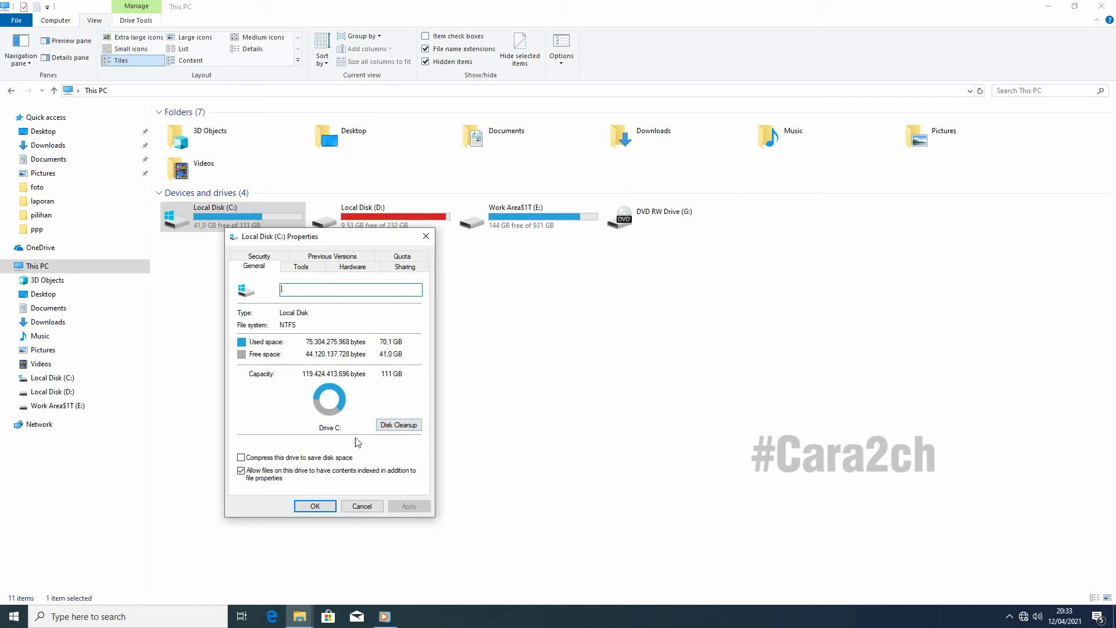
{"action": "left_click", "coordinate": [400, 425]}
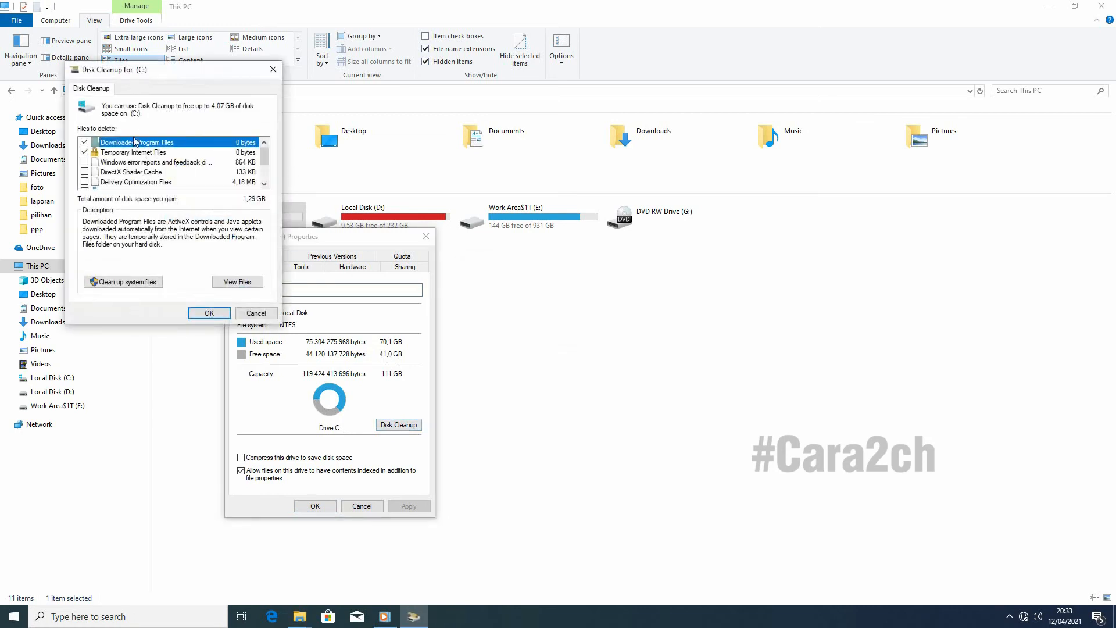
Step: Include Windows error reports, DirectX Shader Cache, Delivery Optimization Files, Downloads, Recycle Bin and Temporary files in the cleanup
{"action": "left_click", "coordinate": [85, 166]}
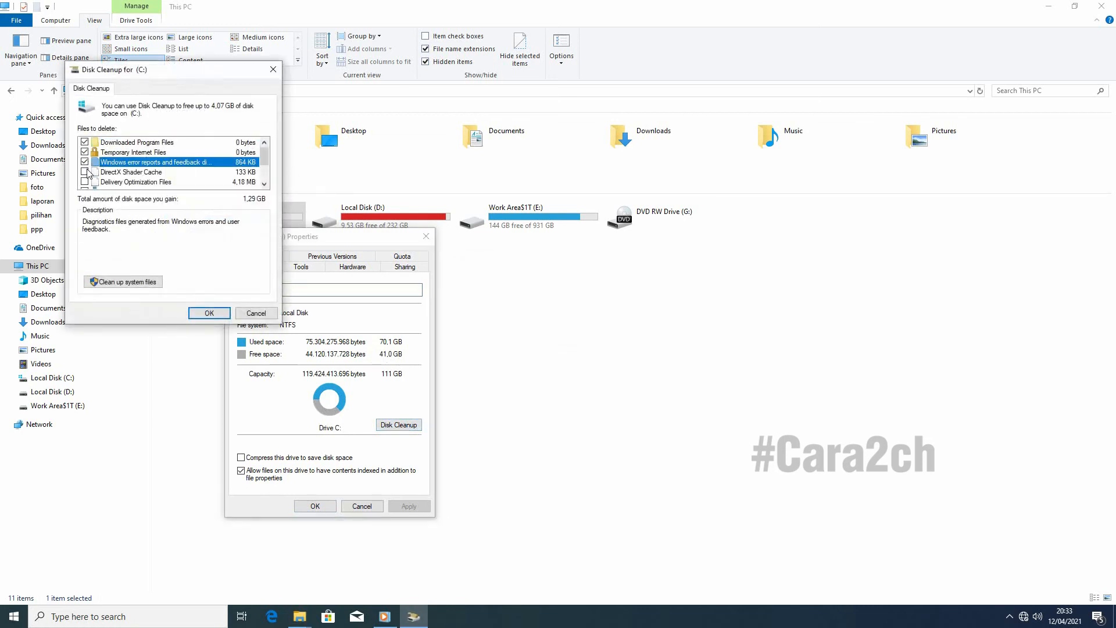
{"action": "left_click", "coordinate": [85, 182]}
{"action": "scroll", "coordinate": [86, 184], "scroll_direction": "down", "scroll_amount": 1}
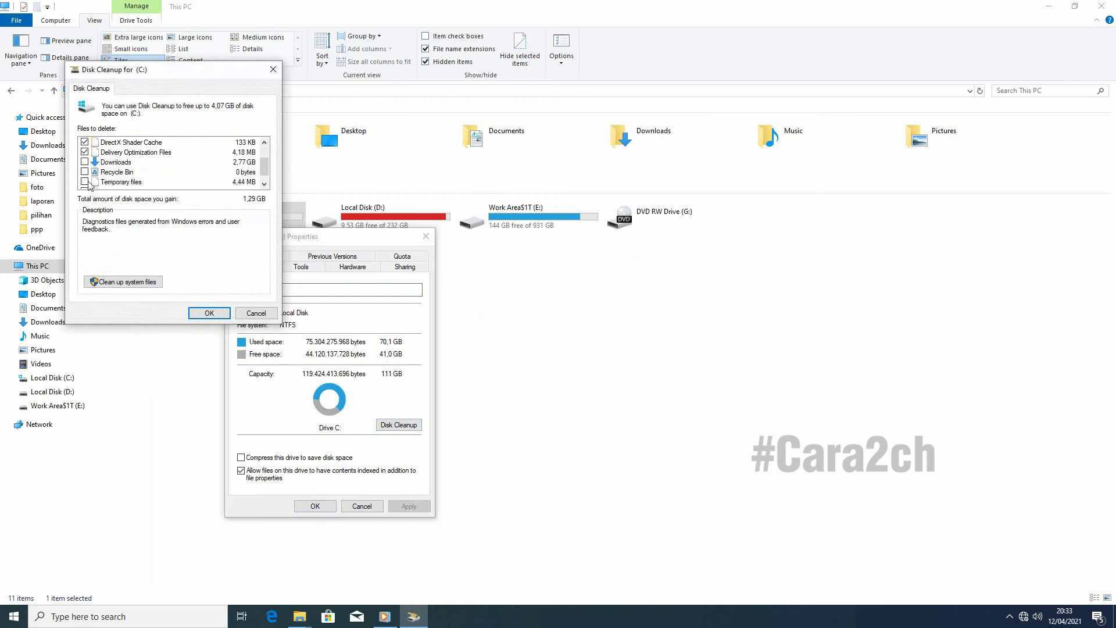
{"action": "left_click", "coordinate": [84, 162]}
{"action": "scroll", "coordinate": [85, 182], "scroll_direction": "up", "scroll_amount": 1}
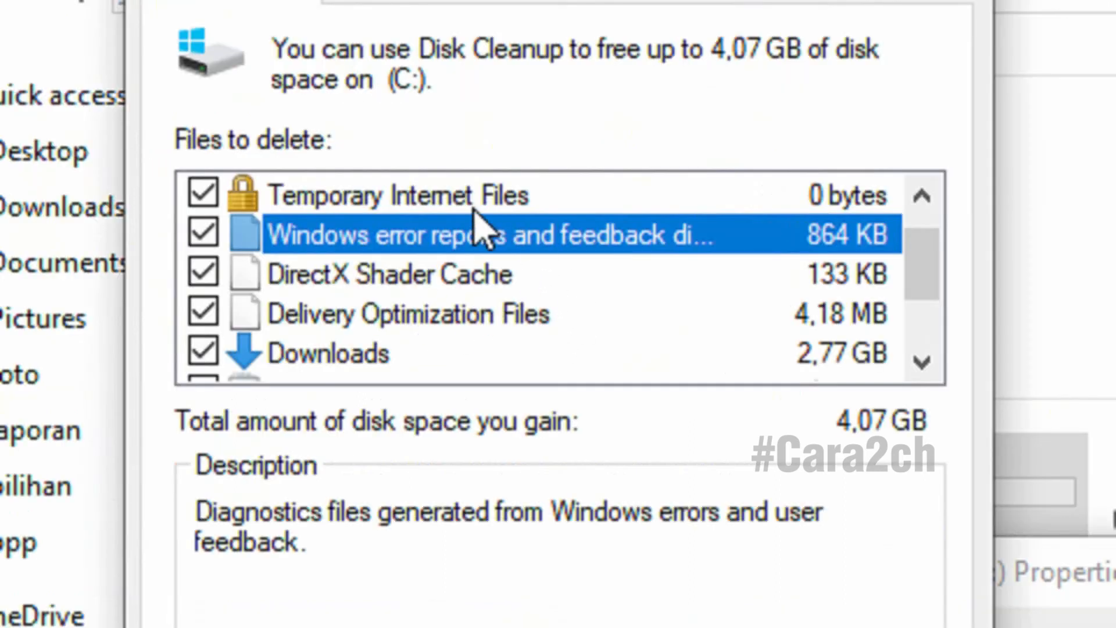
Step: Review the file categories chosen for cleanup, including Temporary files, and run Disk Cleanup, confirming the permanent deletion
{"action": "scroll", "coordinate": [509, 200], "scroll_direction": "down", "scroll_amount": 1}
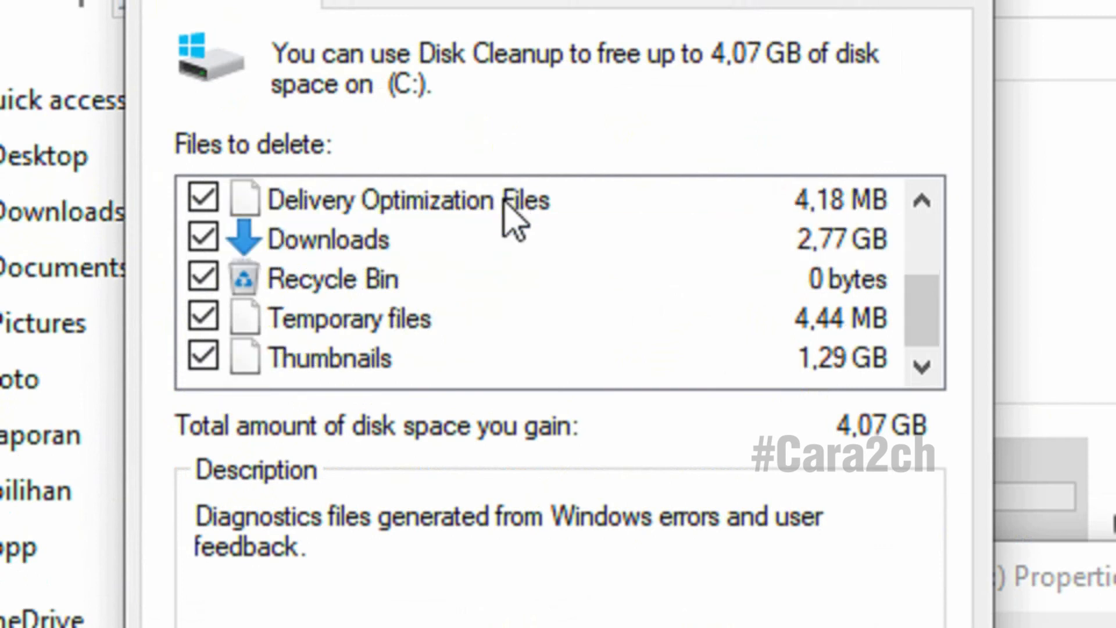
{"action": "scroll", "coordinate": [507, 204], "scroll_direction": "up", "scroll_amount": 2}
{"action": "scroll", "coordinate": [510, 212], "scroll_direction": "down", "scroll_amount": 1}
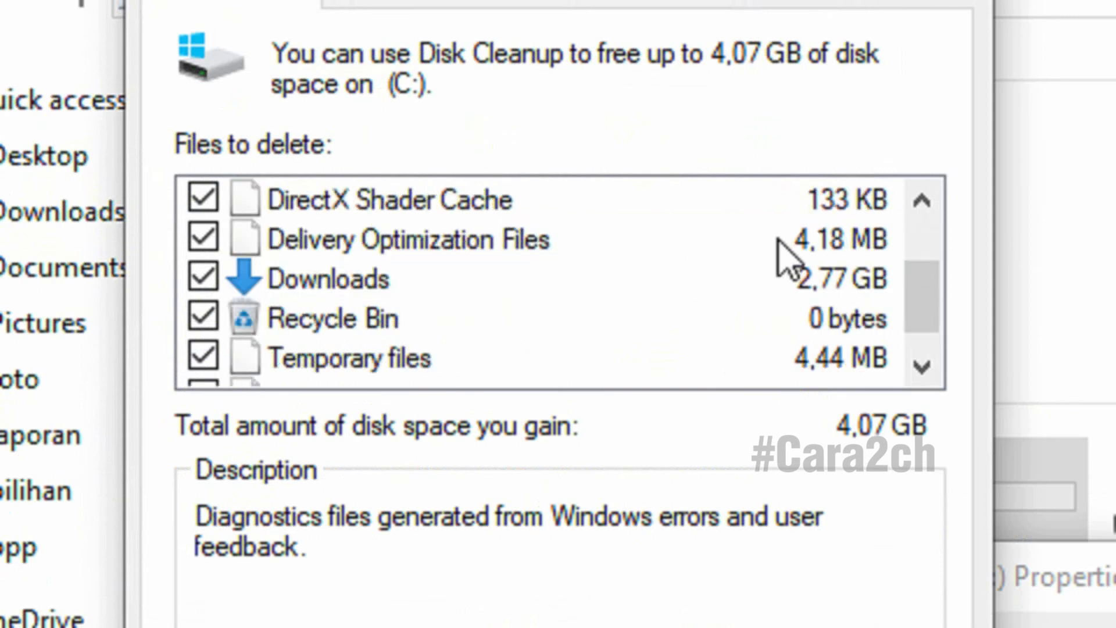
{"action": "scroll", "coordinate": [451, 372], "scroll_direction": "down", "scroll_amount": 1}
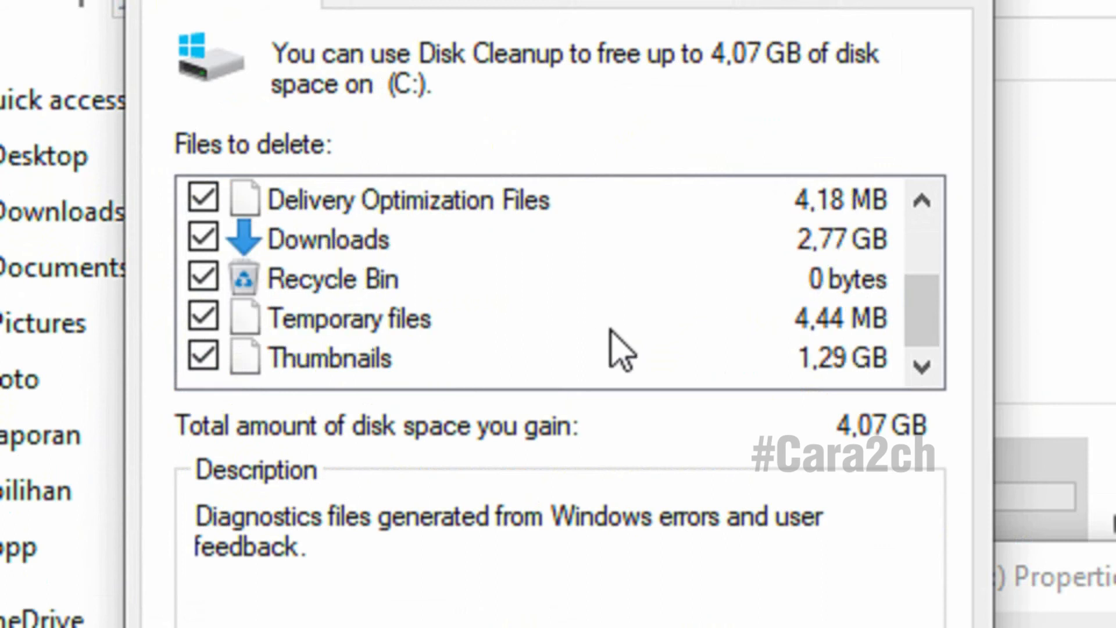
{"action": "left_click", "coordinate": [375, 328]}
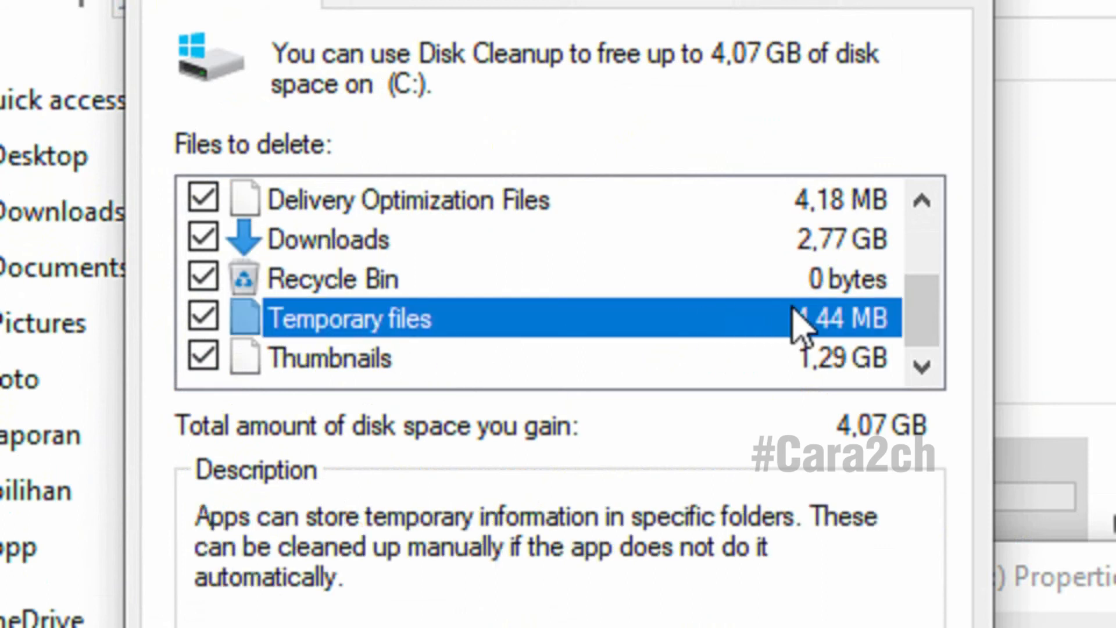
{"action": "scroll", "coordinate": [518, 232], "scroll_direction": "up", "scroll_amount": 1}
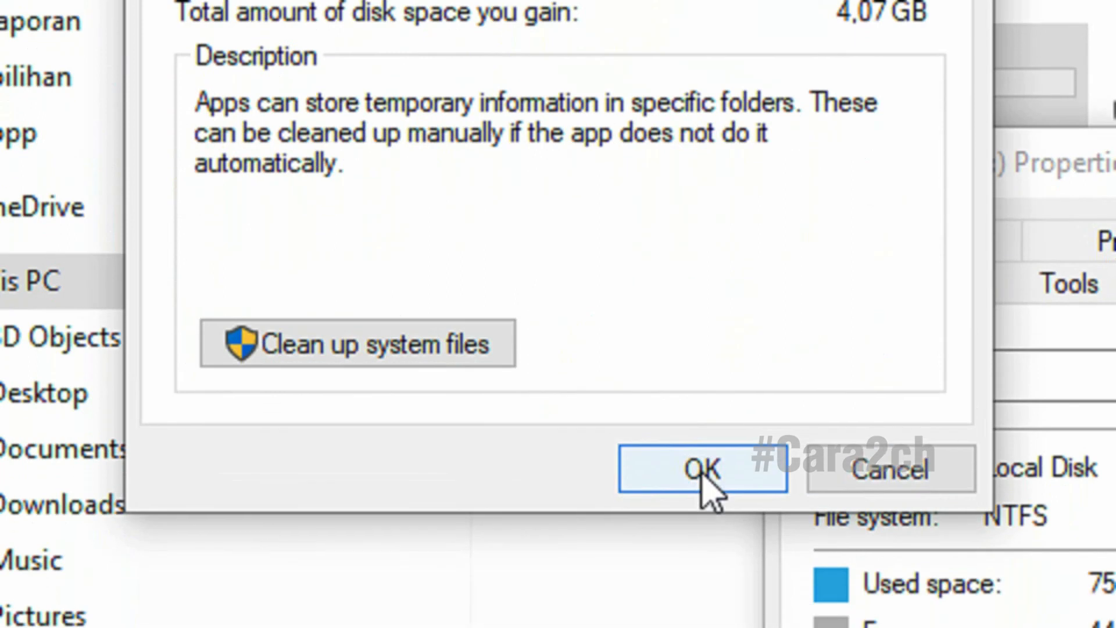
{"action": "left_click", "coordinate": [701, 465]}
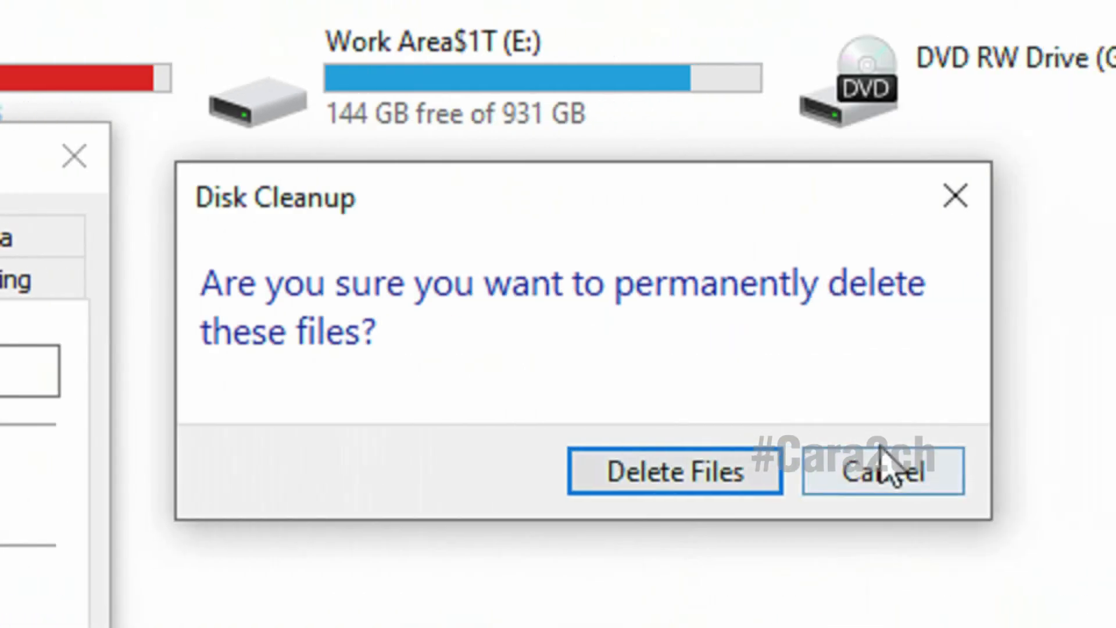
{"action": "left_click", "coordinate": [666, 474]}
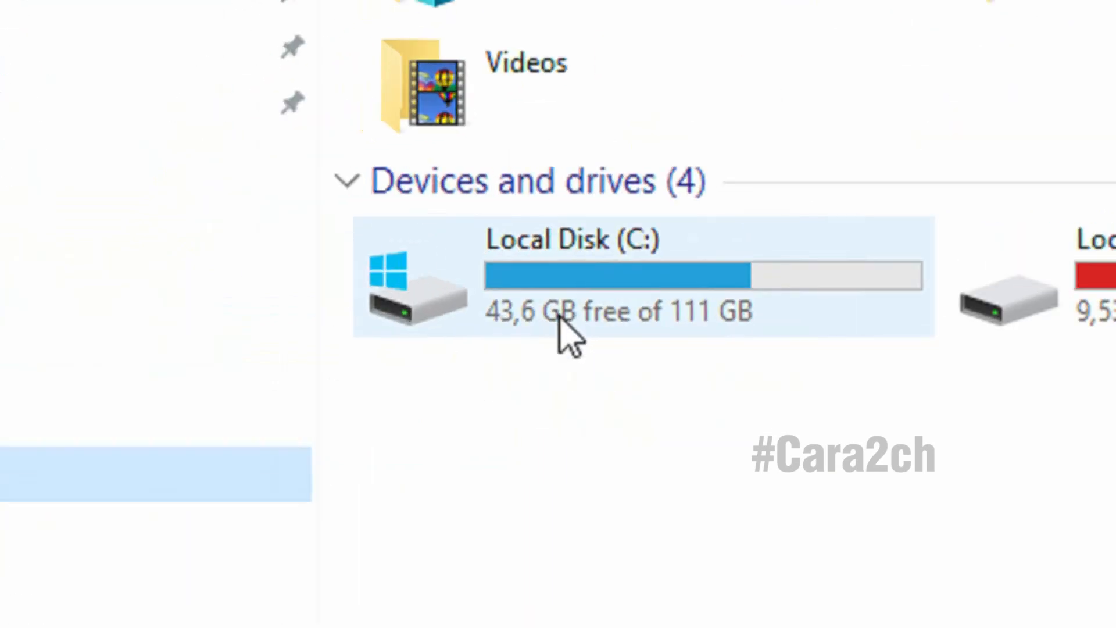
Step: Check the used and free space of Local Disk (C:) in its properties and close the dialog
{"action": "right_click", "coordinate": [66, 379]}
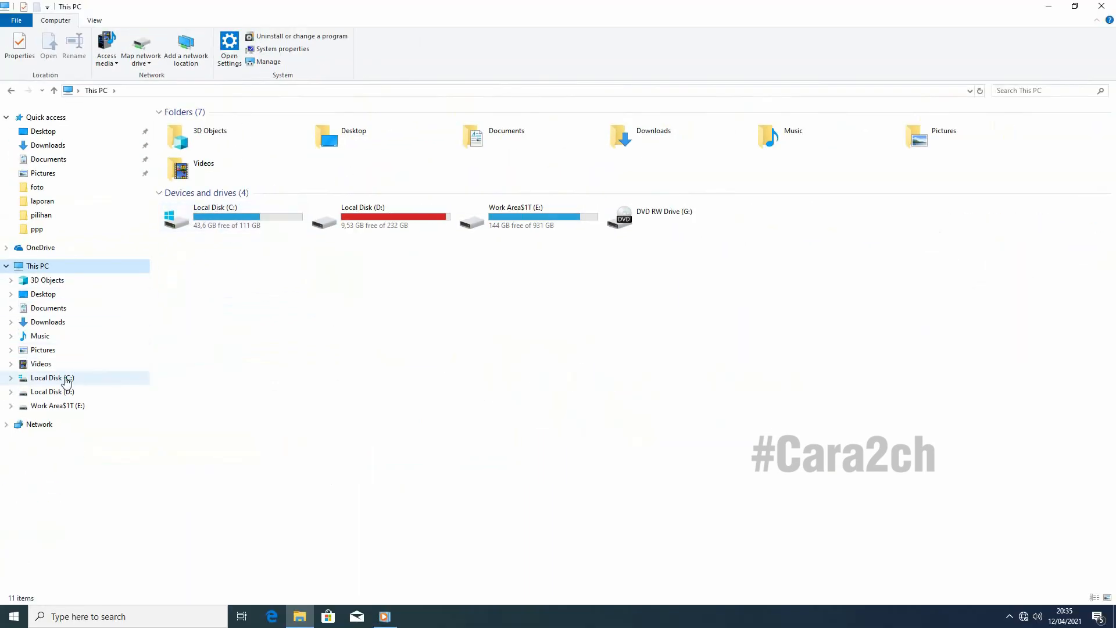
{"action": "left_click", "coordinate": [137, 370]}
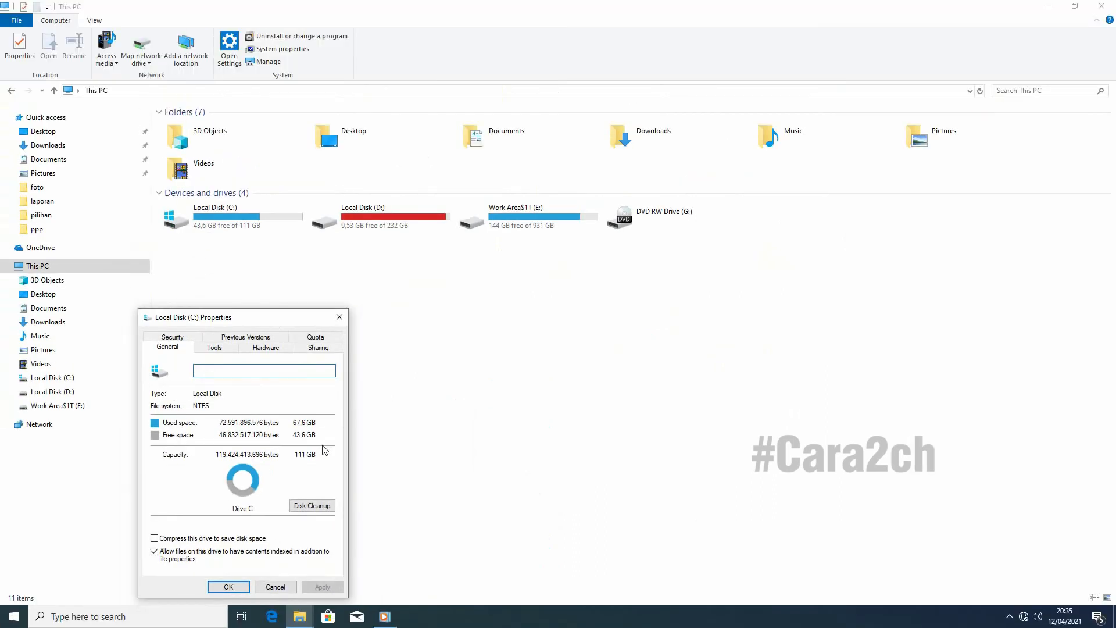
{"action": "left_click", "coordinate": [344, 318]}
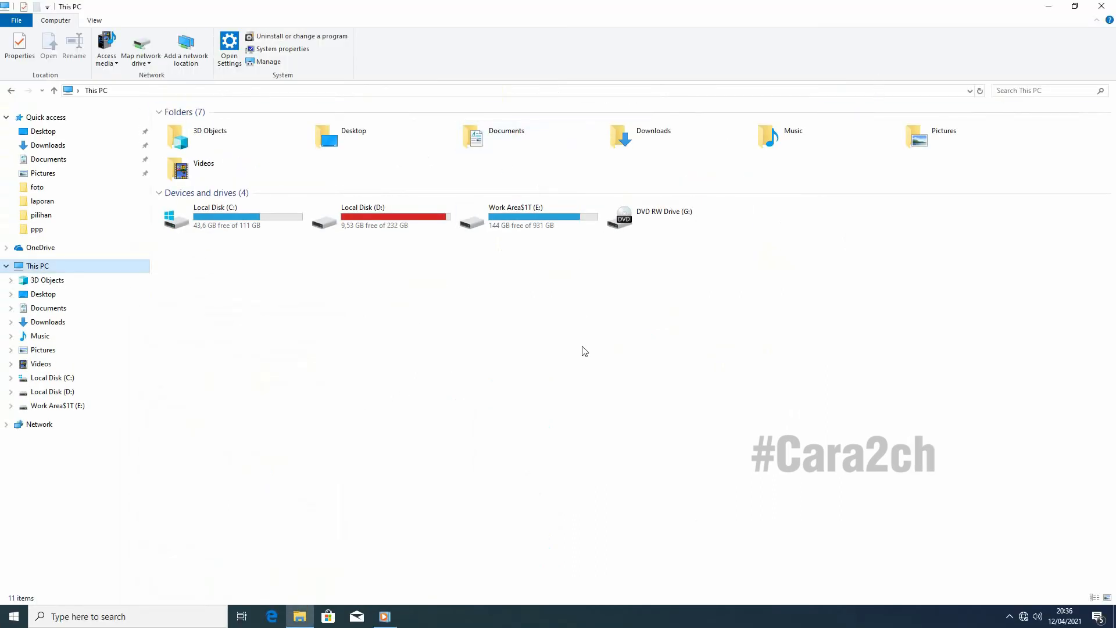